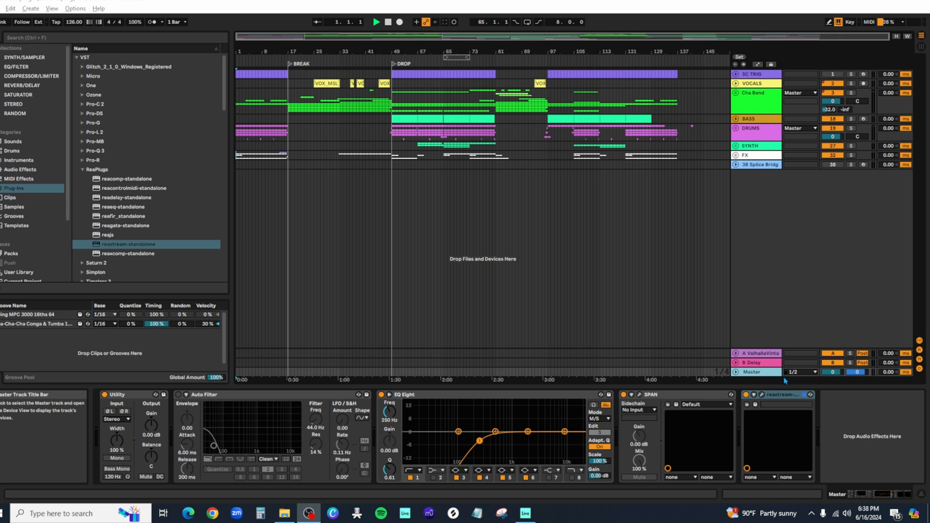
- Audition the VOX RISER track from around bar 3, soloed and again within the full mix
{"action": "left_click", "coordinate": [375, 23]}
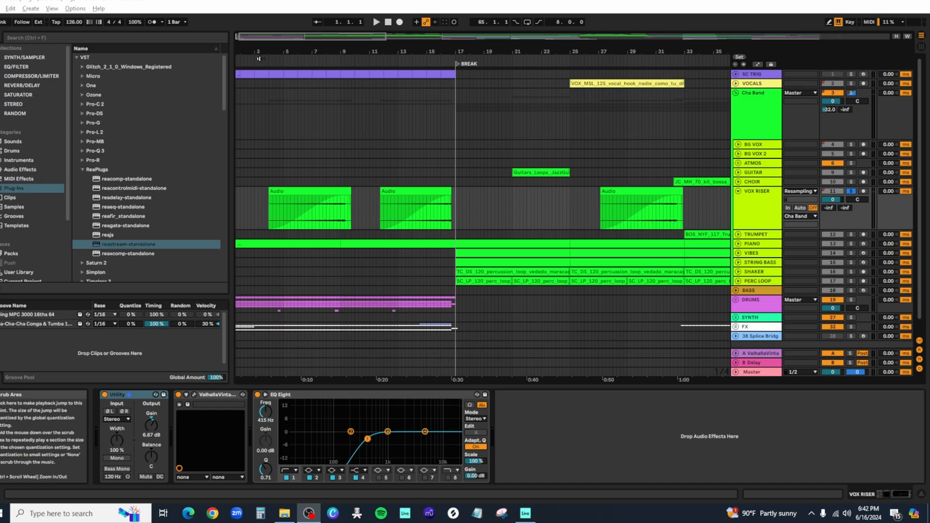
{"action": "left_click", "coordinate": [259, 58]}
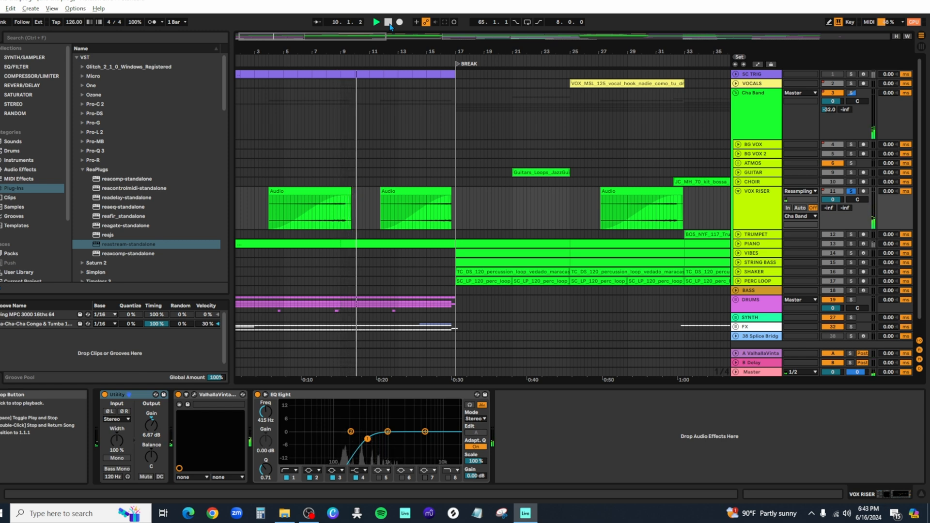
{"action": "left_click", "coordinate": [391, 25]}
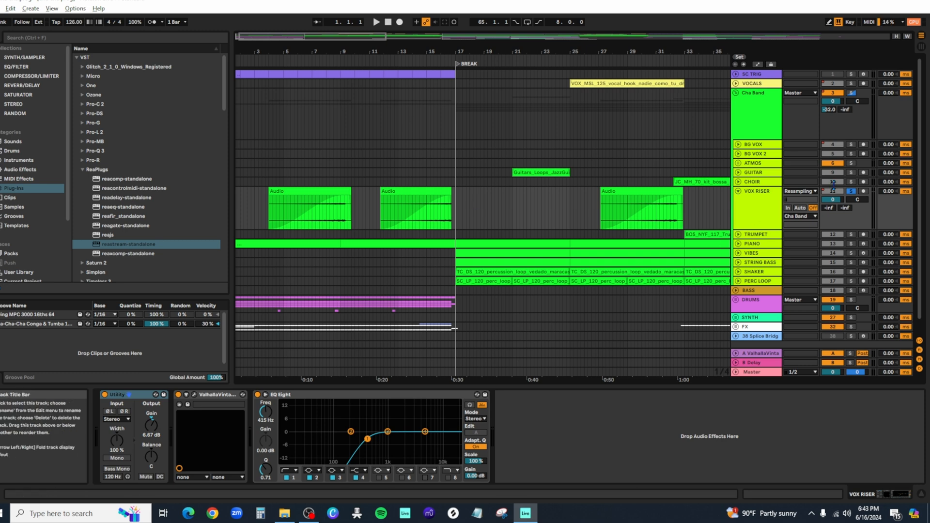
{"action": "left_click", "coordinate": [852, 193]}
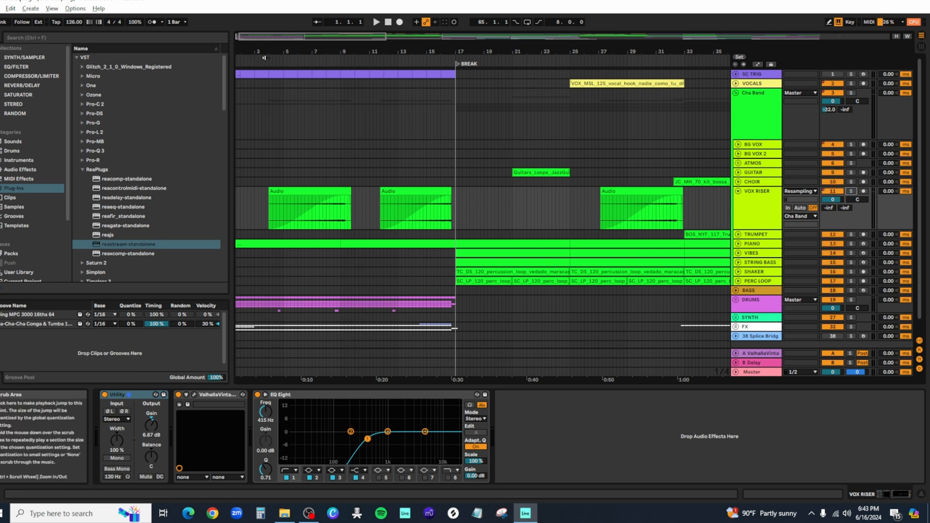
{"action": "left_click", "coordinate": [271, 62]}
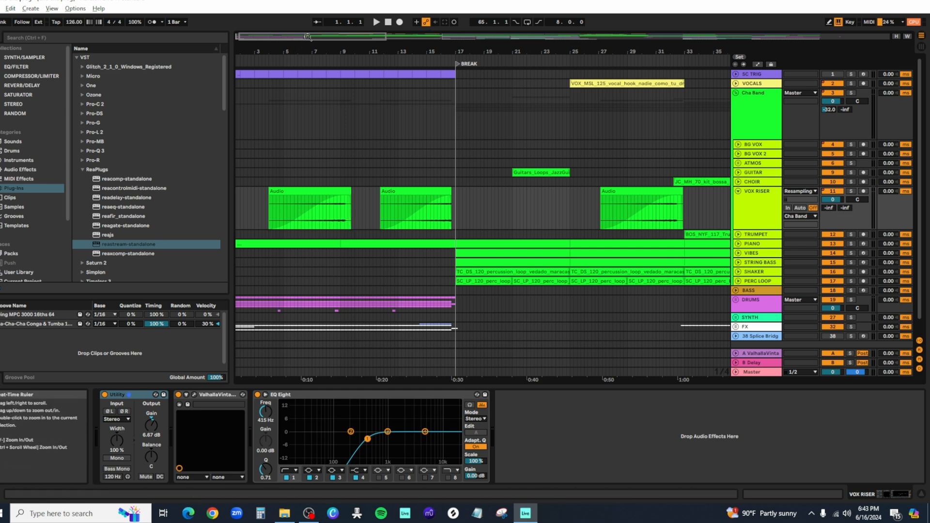
- Unfold and solo the VOCALS track and play its vocal hook from around bar 25
{"action": "left_click_drag", "start_coordinate": [350, 40], "coordinate": [341, 20]}
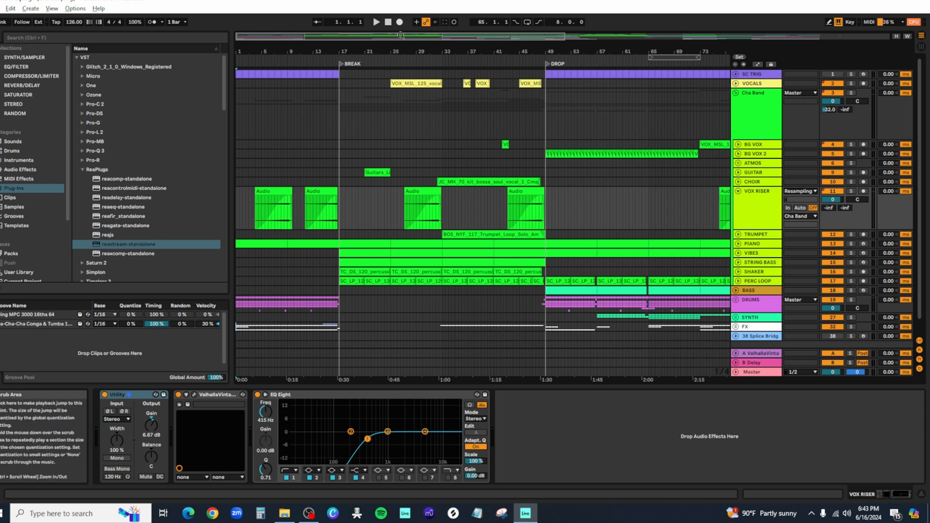
{"action": "left_click", "coordinate": [735, 84]}
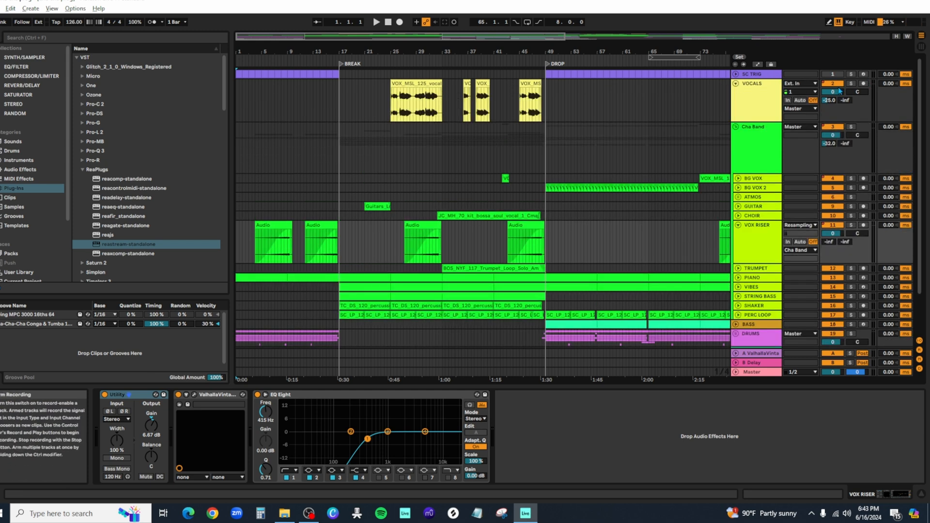
{"action": "left_click", "coordinate": [851, 85]}
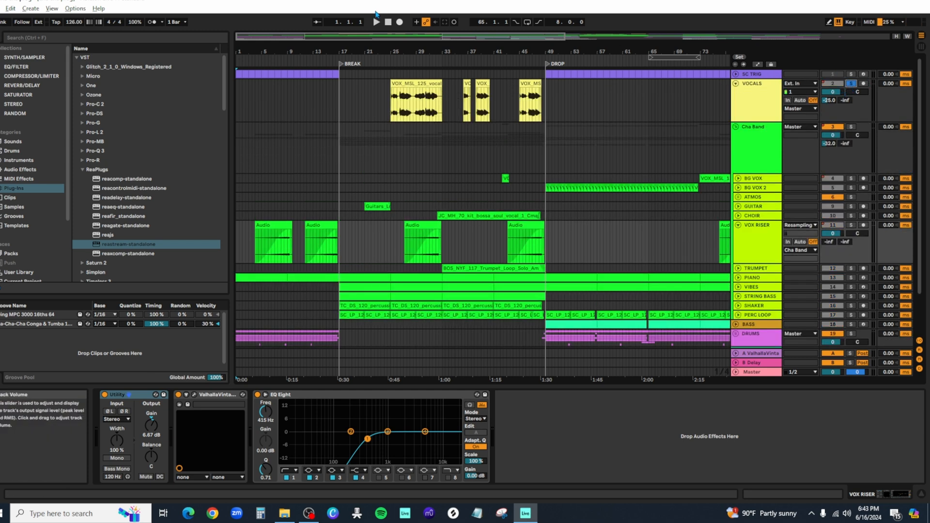
{"action": "left_click", "coordinate": [387, 53]}
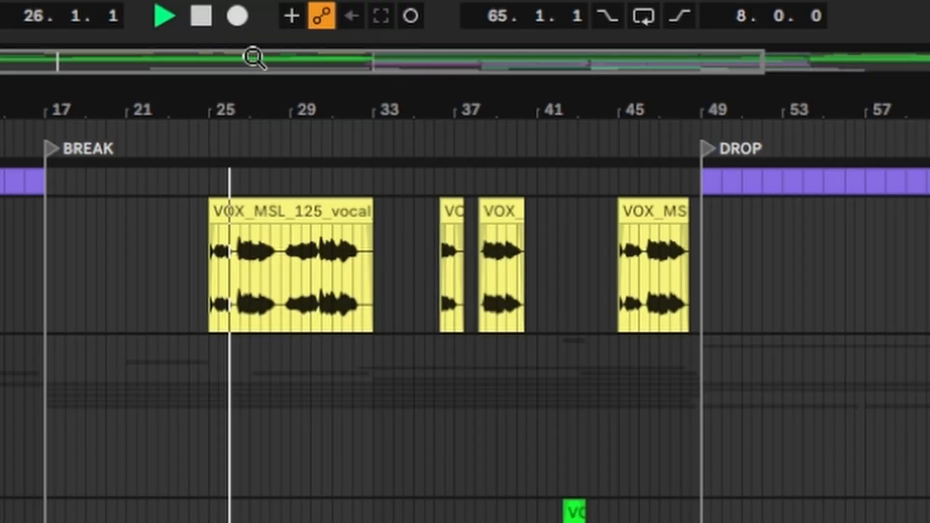
{"action": "left_click", "coordinate": [199, 25]}
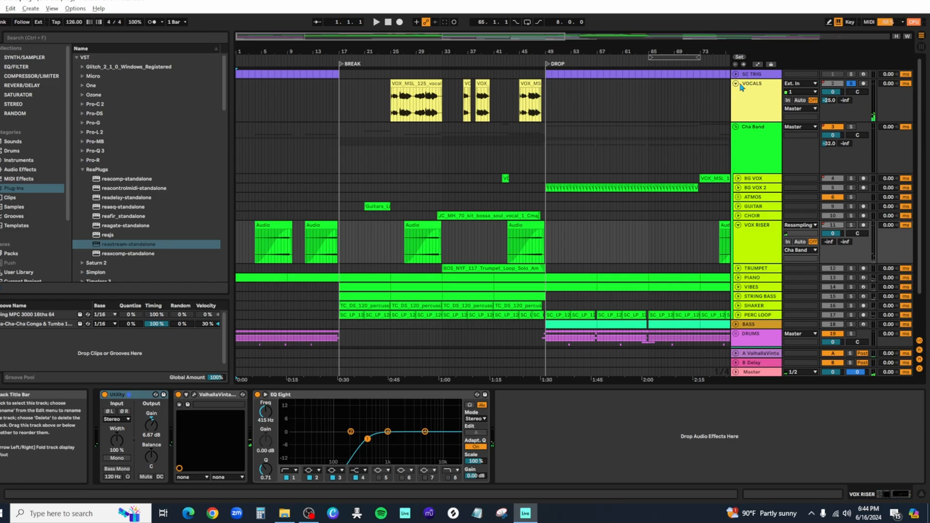
- Collapse the Cha Band group and add an audio track at the end of the track list with its input set to Resampling
{"action": "left_click", "coordinate": [735, 127]}
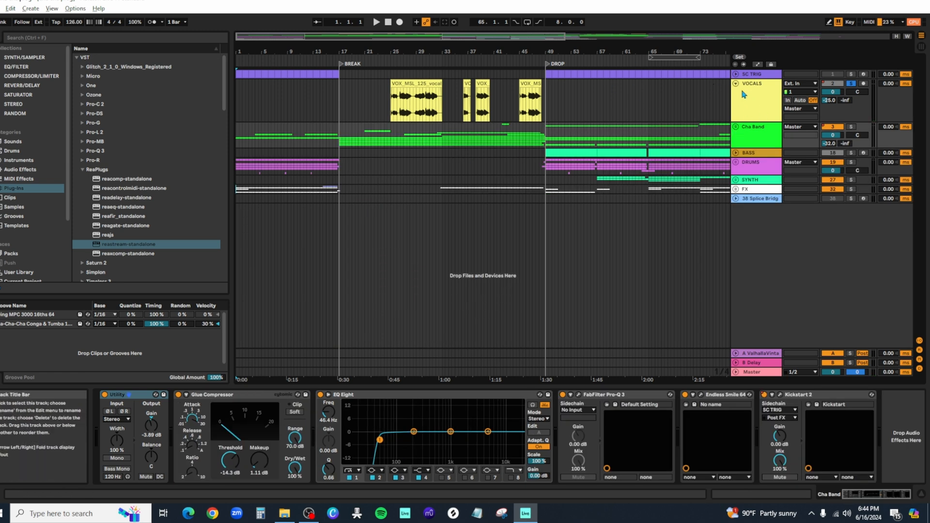
{"action": "right_click", "coordinate": [776, 226]}
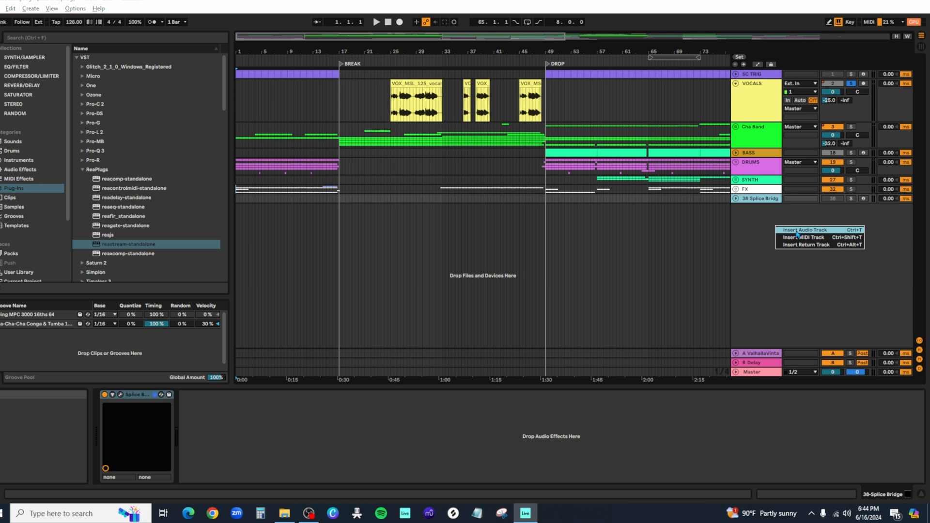
{"action": "left_click", "coordinate": [796, 231]}
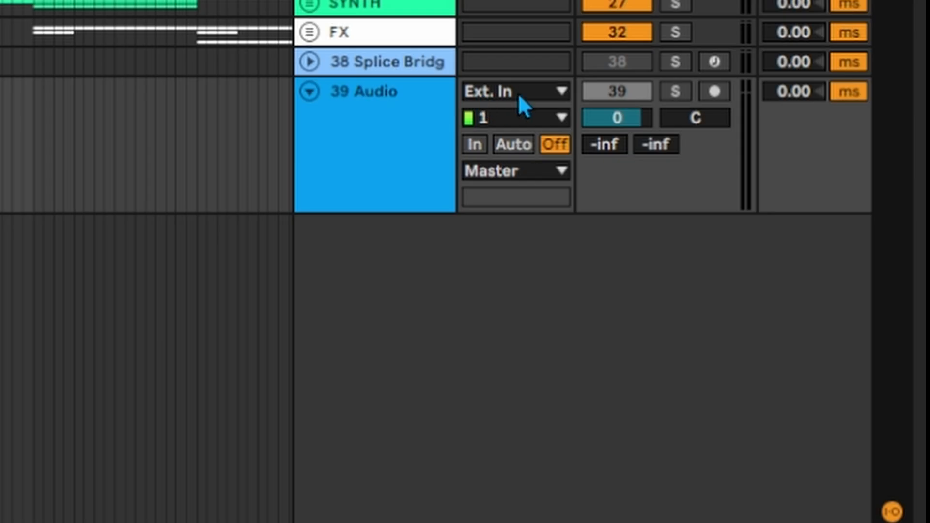
{"action": "left_click", "coordinate": [518, 93]}
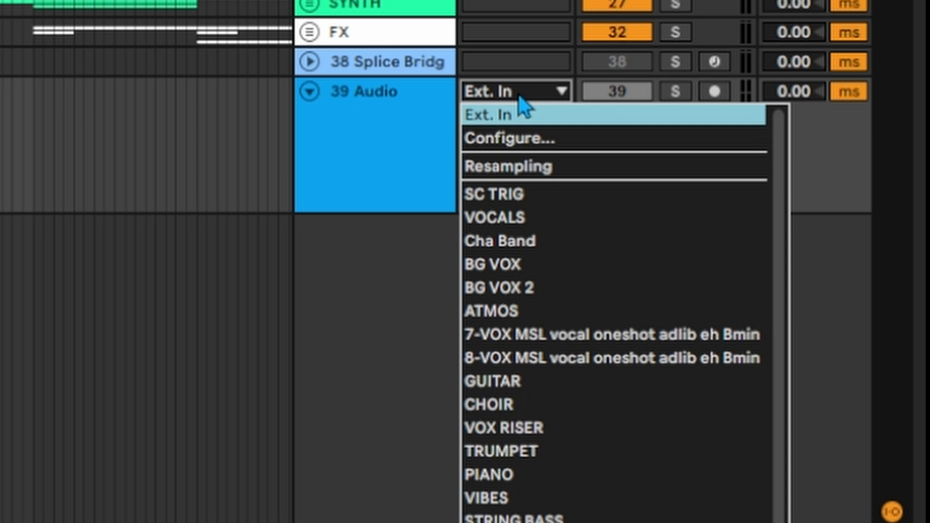
{"action": "left_click", "coordinate": [510, 172]}
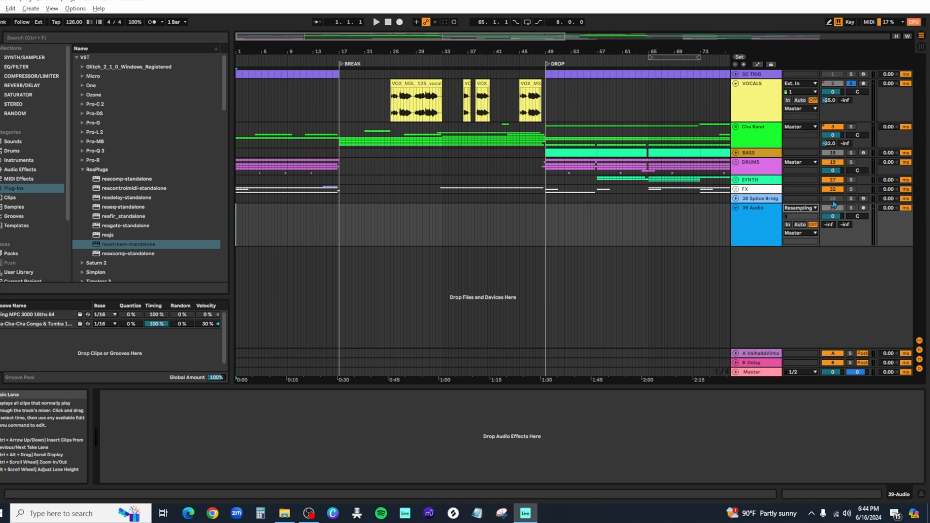
- Arm the new resampling track and record the first few bars of the soloed vocal from bar 25
{"action": "left_click", "coordinate": [761, 225]}
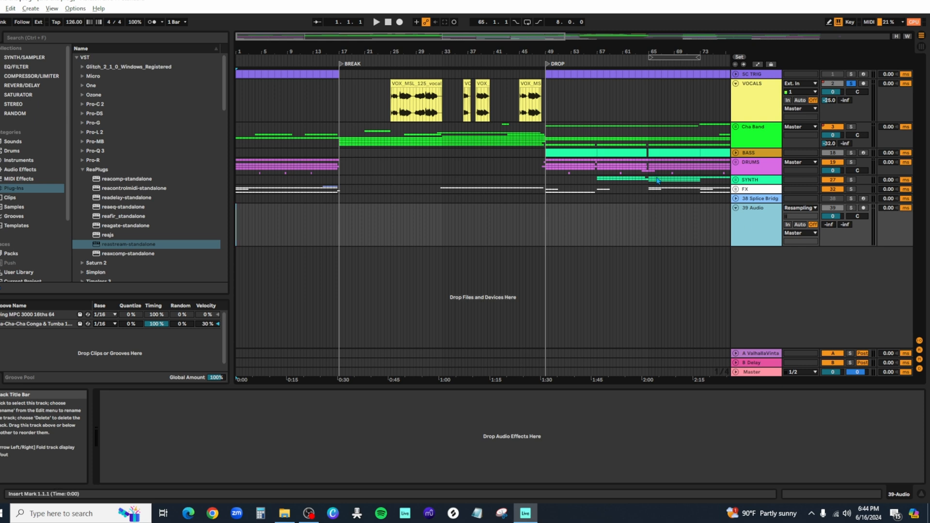
{"action": "left_click", "coordinate": [863, 209]}
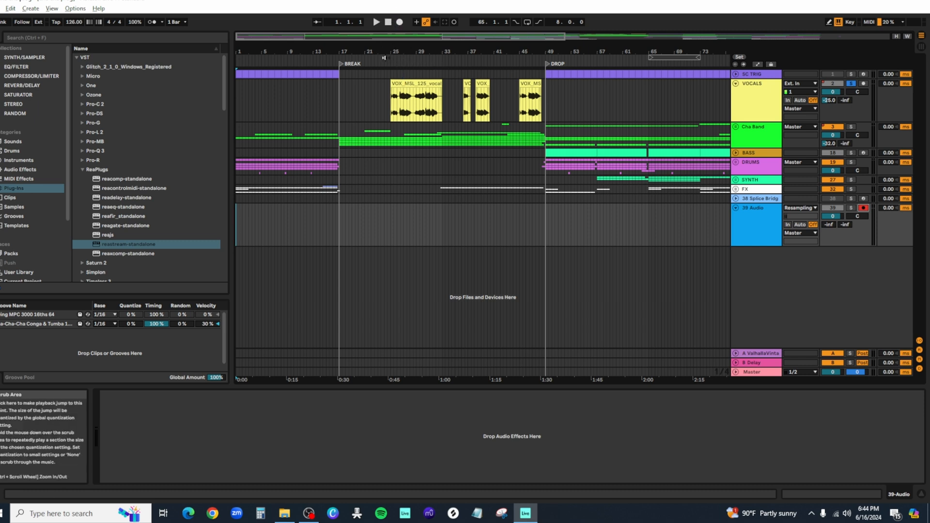
{"action": "left_click", "coordinate": [385, 57]}
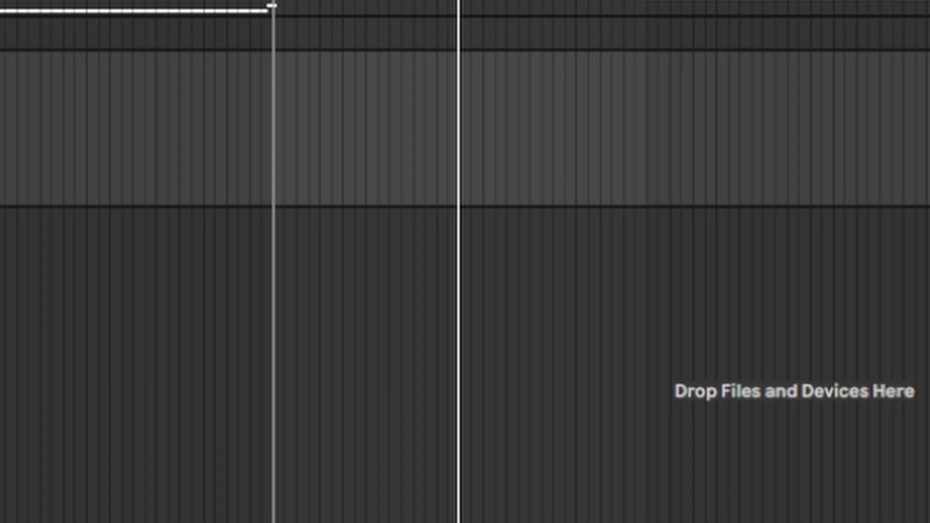
{"action": "left_click", "coordinate": [399, 22]}
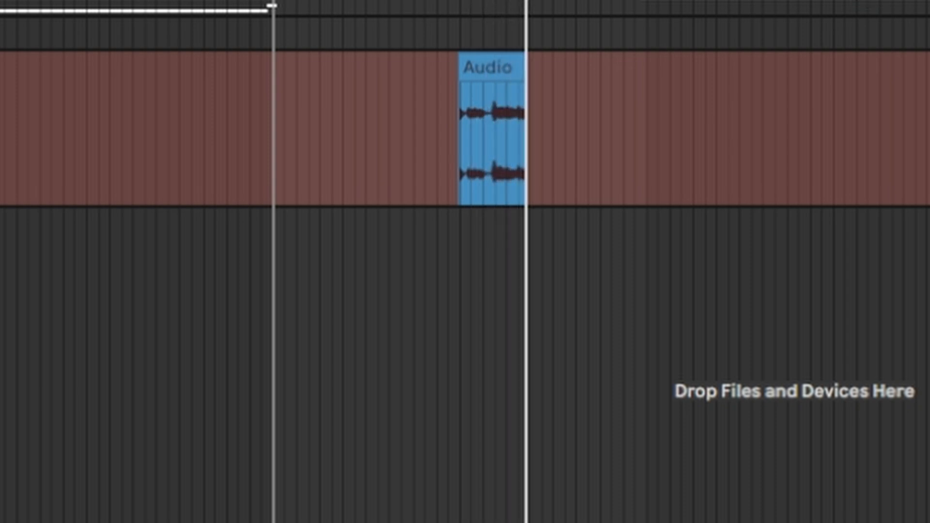
{"action": "key", "text": "space"}
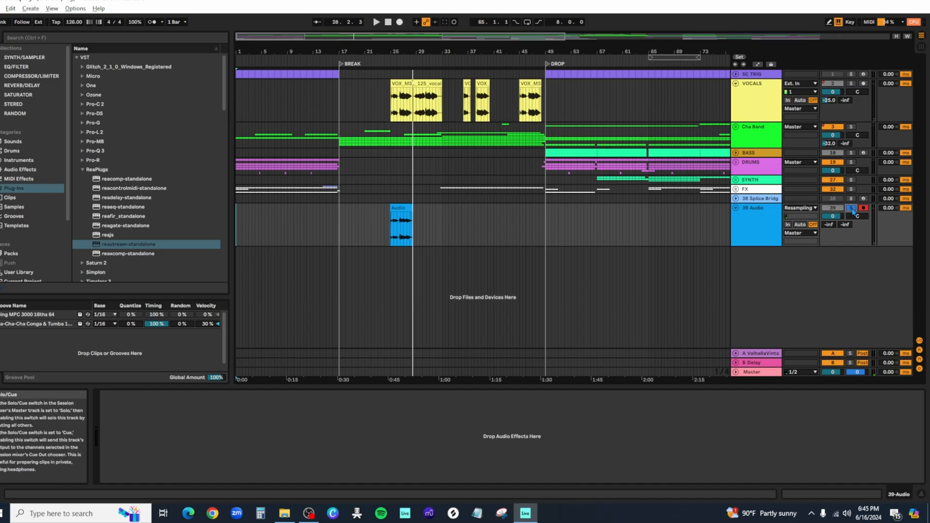
- Play back the resampled vocal from about bar 25 and cut the recorded clip from its track
{"action": "left_click", "coordinate": [388, 61]}
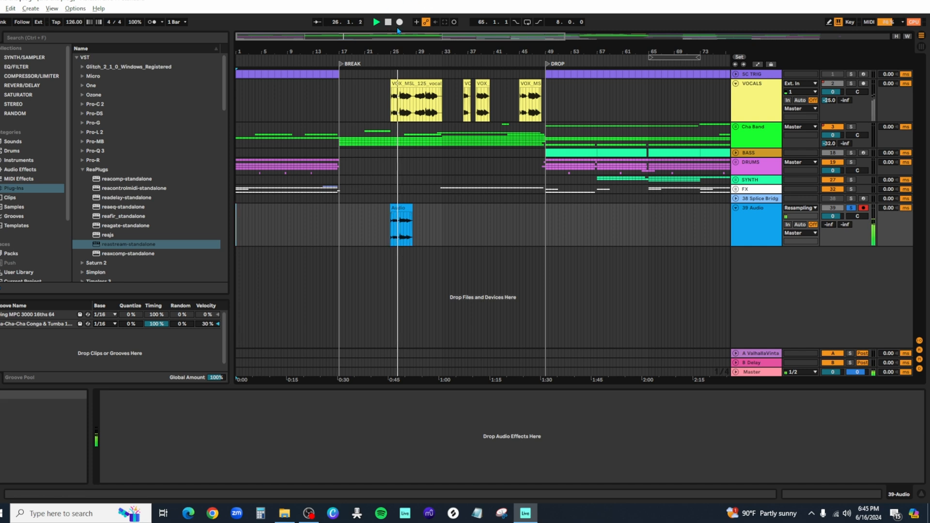
{"action": "left_click", "coordinate": [390, 24]}
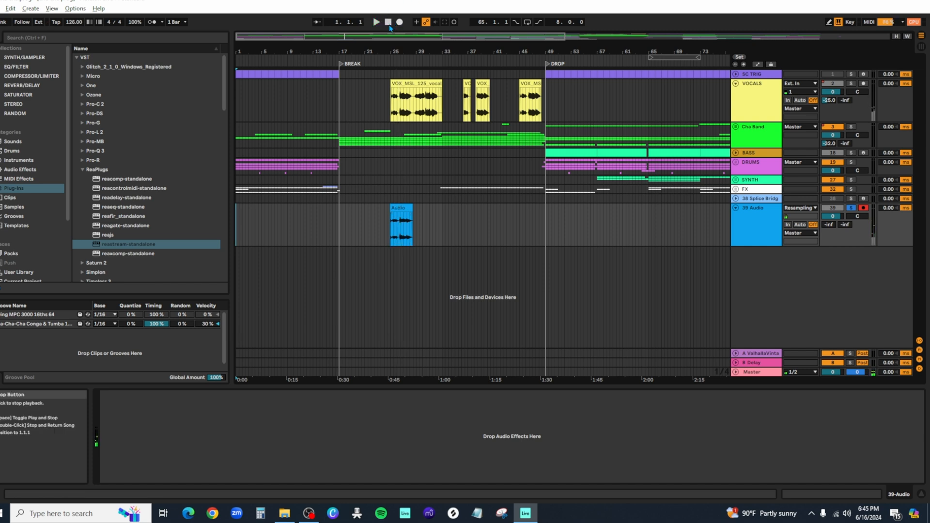
{"action": "right_click", "coordinate": [399, 209]}
{"action": "left_click", "coordinate": [408, 212]}
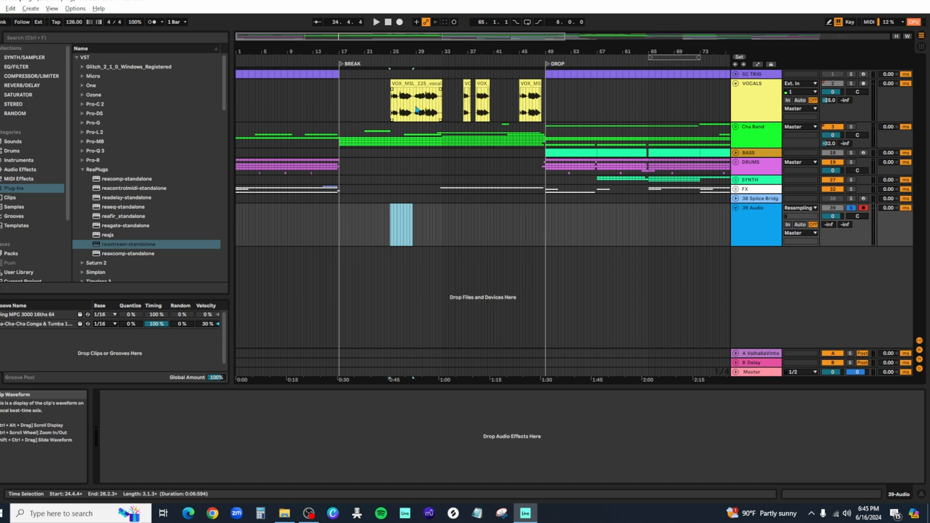
- Insert an audio track directly below the VOCALS track
{"action": "left_click", "coordinate": [738, 100]}
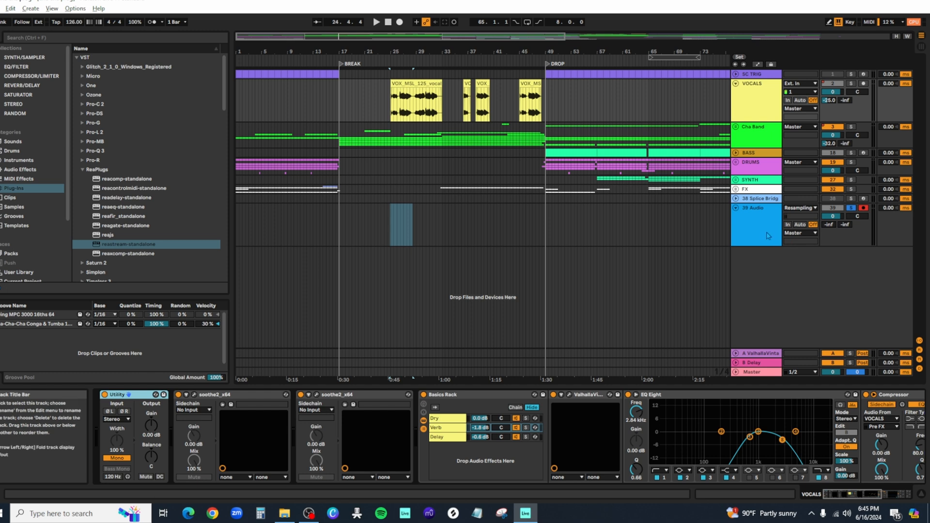
{"action": "left_click", "coordinate": [426, 109]}
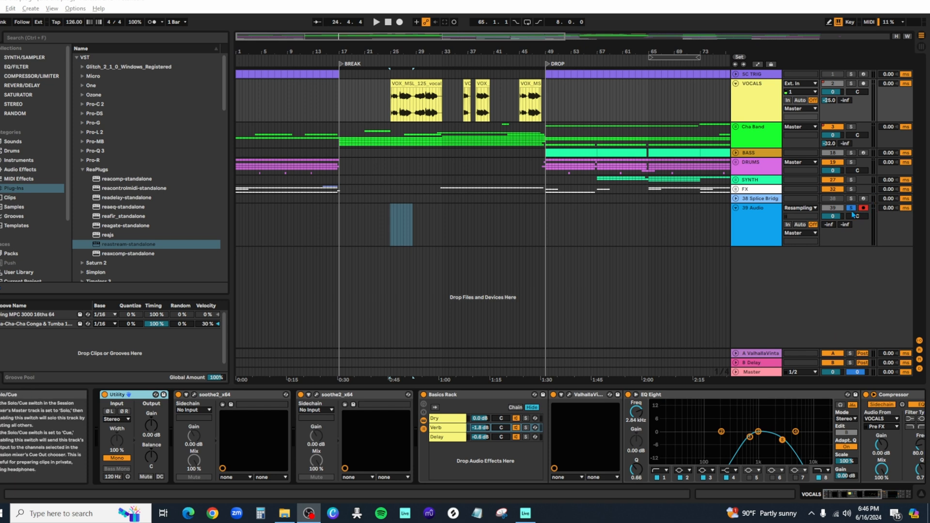
{"action": "right_click", "coordinate": [755, 95]}
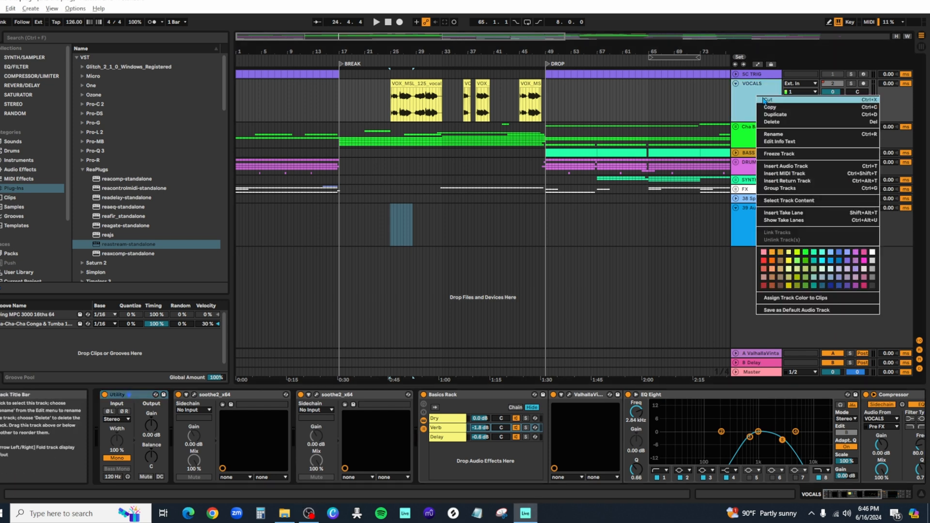
{"action": "left_click", "coordinate": [797, 167]}
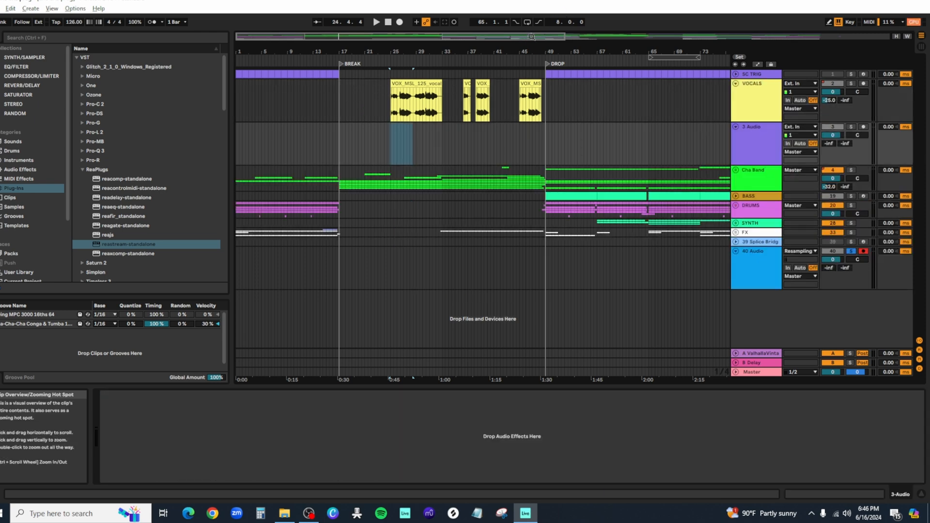
- Copy the opening word of the vocal clip at bar 25 onto the new audio track directly below it
{"action": "left_click_drag", "start_coordinate": [531, 36], "coordinate": [544, 159]}
{"action": "left_click_drag", "start_coordinate": [282, 47], "coordinate": [363, 45]}
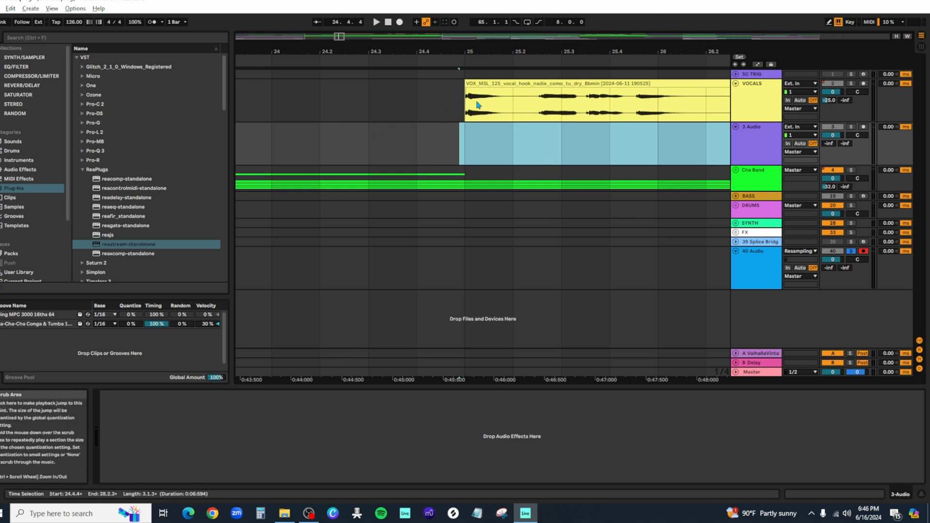
{"action": "left_click", "coordinate": [424, 109]}
{"action": "right_click", "coordinate": [423, 107]}
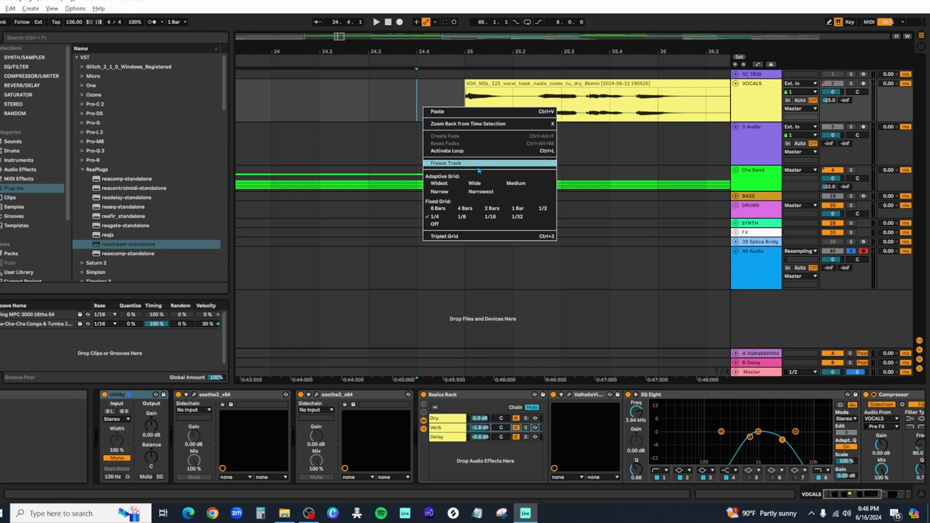
{"action": "left_click", "coordinate": [446, 226]}
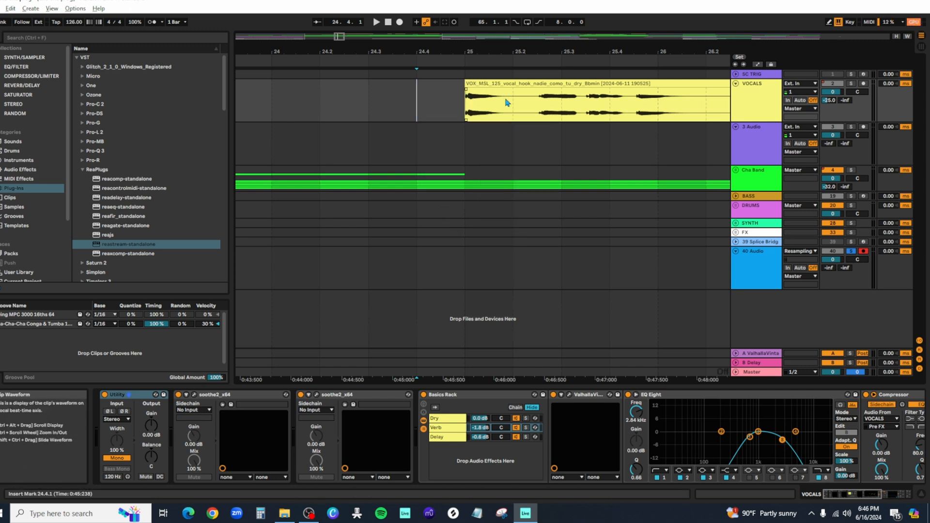
{"action": "left_click_drag", "start_coordinate": [505, 112], "coordinate": [480, 140]}
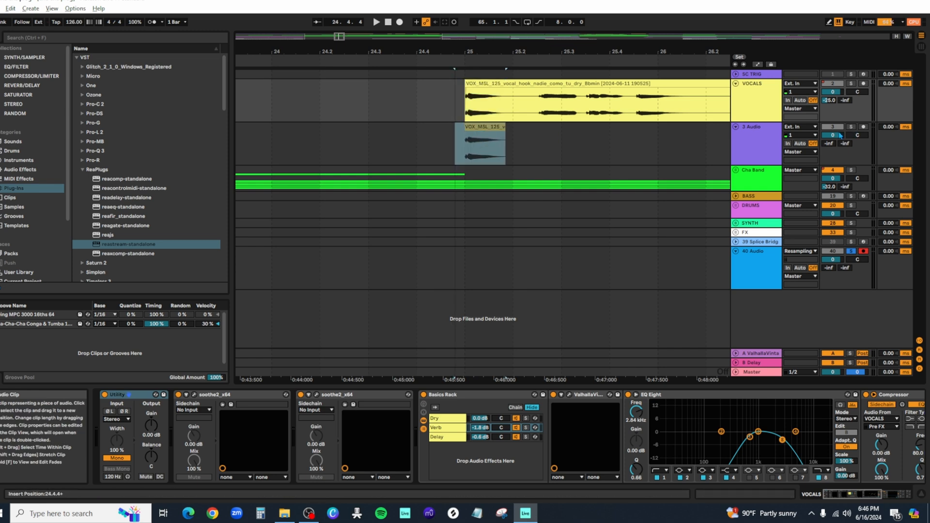
- Solo the copied snippet's track and play it from just before bar 25
{"action": "left_click", "coordinate": [511, 144]}
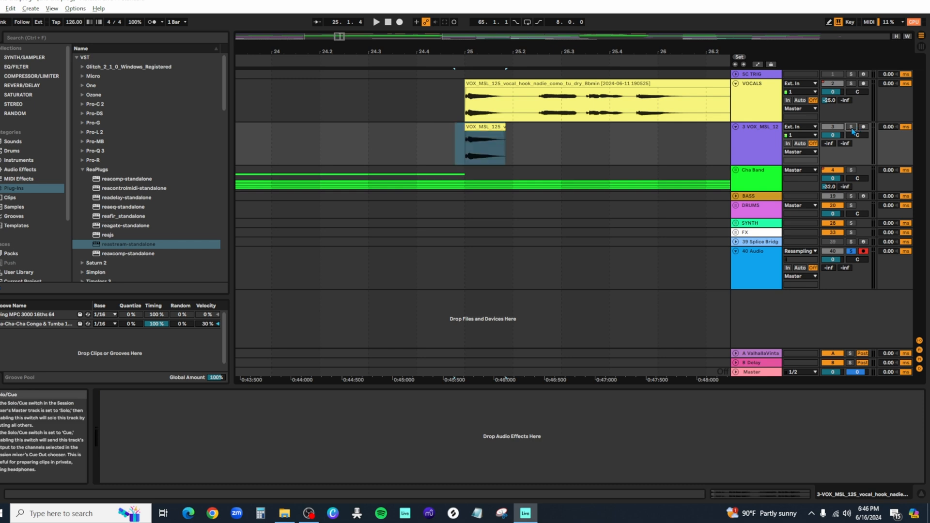
{"action": "left_click", "coordinate": [446, 58]}
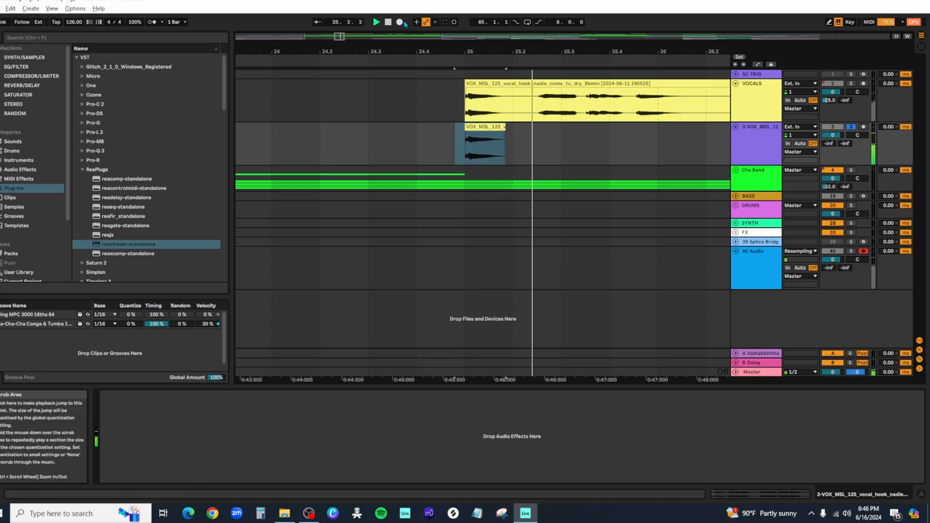
{"action": "double_click", "coordinate": [388, 22]}
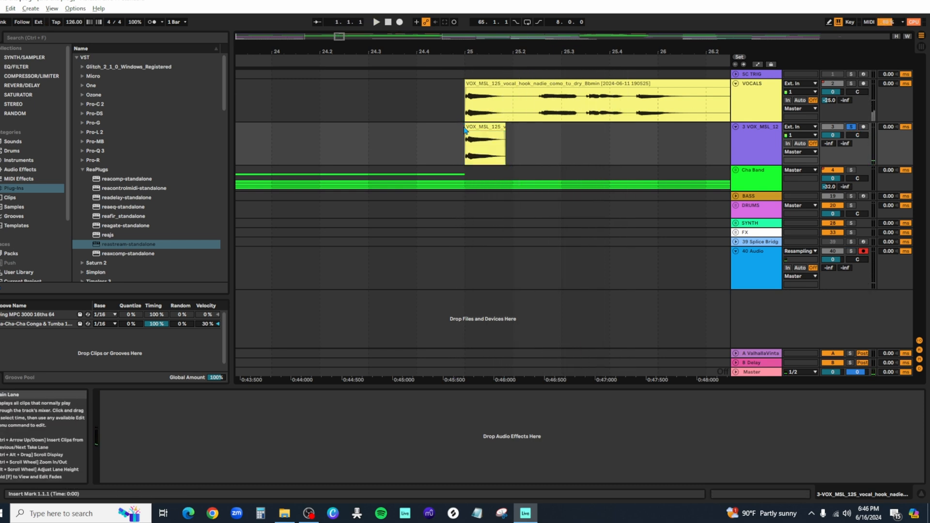
- Trim the start of the copied vocal snippet so it begins slightly after bar 25
{"action": "left_click_drag", "start_coordinate": [466, 127], "coordinate": [473, 127]}
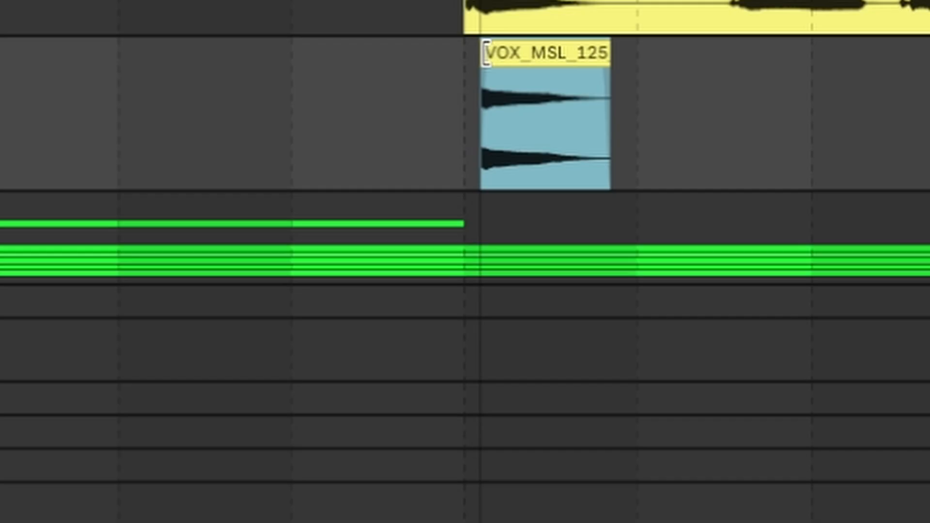
- Trim both ends of the vocal snippet to a very short slice of the word and play it from around bar 25
{"action": "left_click_drag", "start_coordinate": [490, 52], "coordinate": [509, 52]}
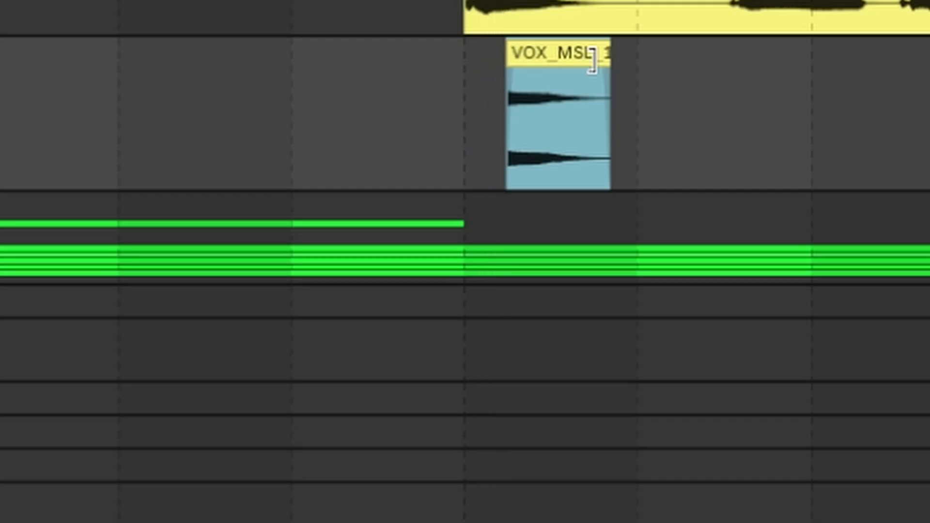
{"action": "left_click_drag", "start_coordinate": [601, 56], "coordinate": [532, 59]}
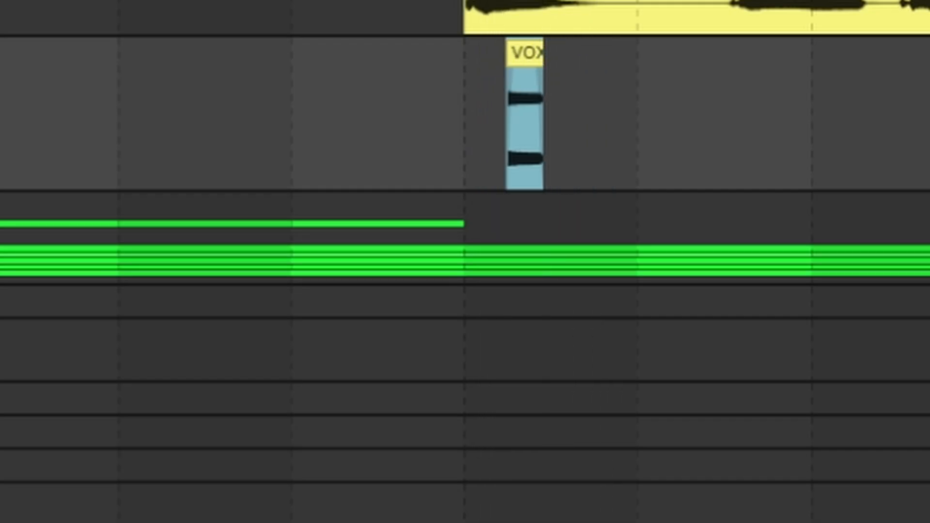
{"action": "left_click", "coordinate": [445, 60]}
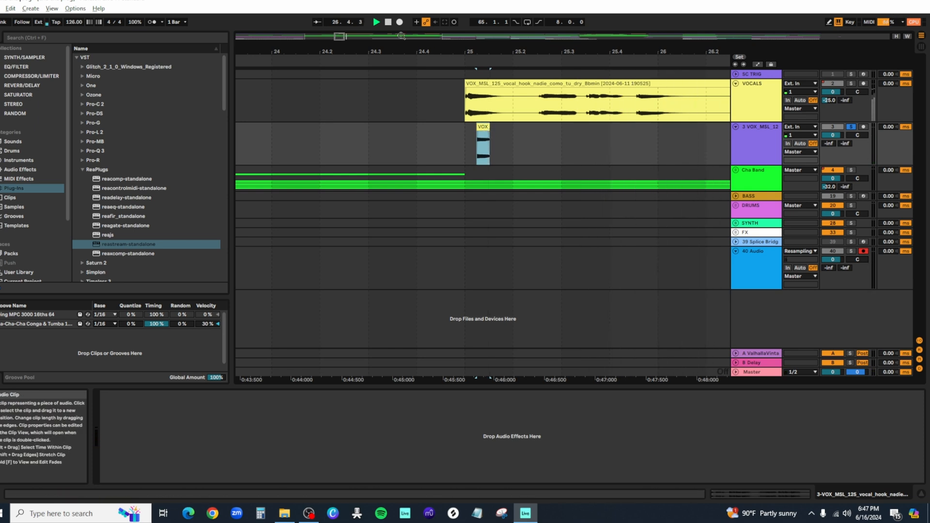
{"action": "double_click", "coordinate": [388, 22]}
{"action": "left_click", "coordinate": [466, 63]}
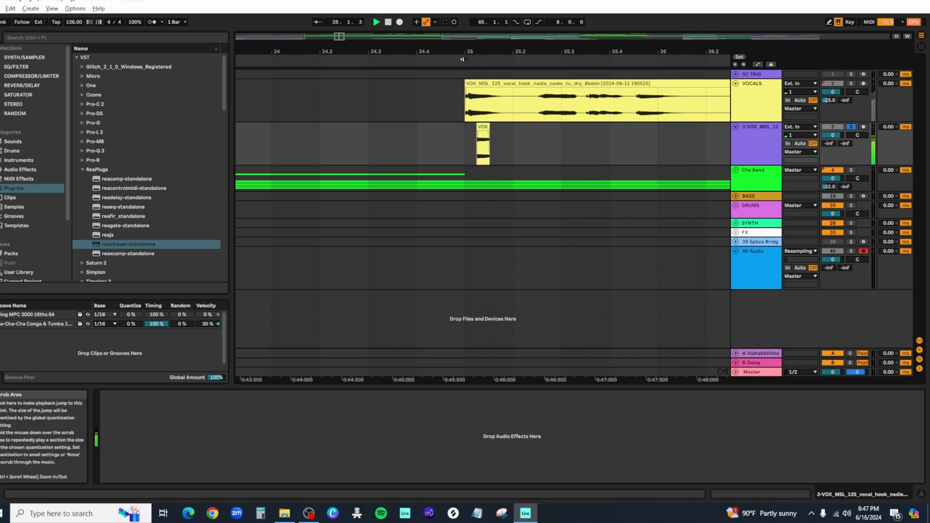
{"action": "left_click", "coordinate": [388, 23]}
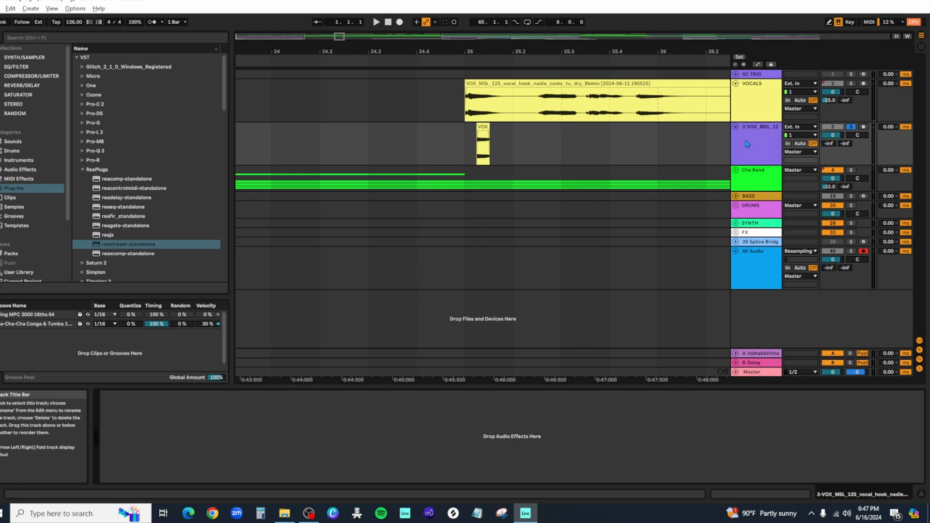
- Add the ValhallaVintageVerb reverb to the vocal snippet's track with the mix at 100% and a decay of 5.49 s
{"action": "left_click", "coordinate": [478, 155]}
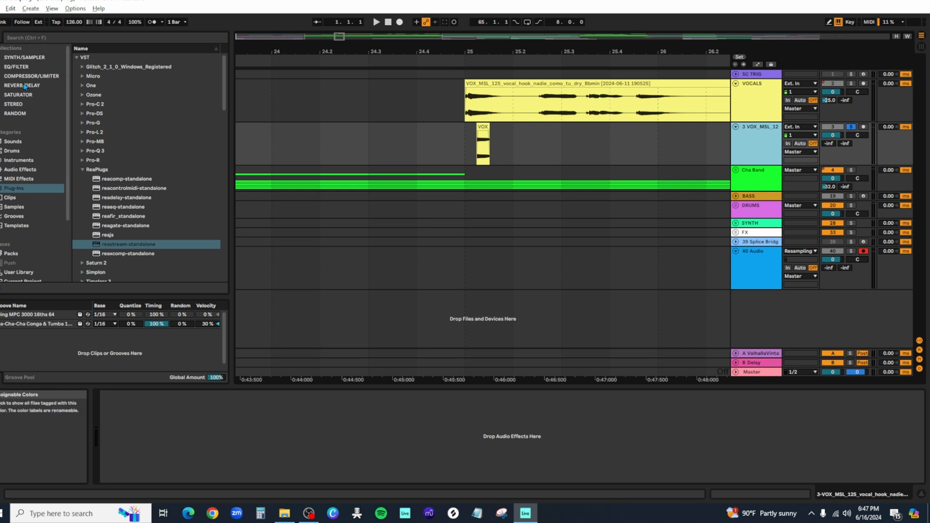
{"action": "left_click", "coordinate": [21, 101]}
{"action": "left_click", "coordinate": [24, 115]}
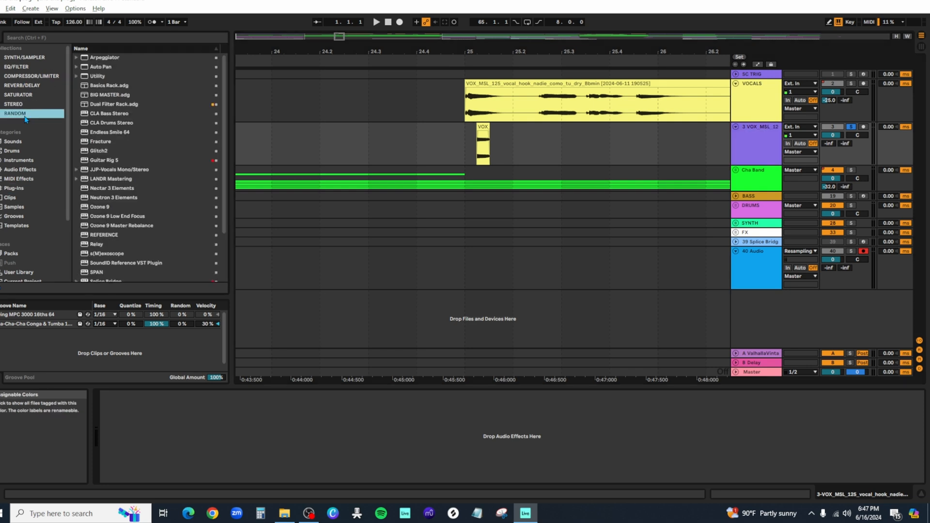
{"action": "left_click", "coordinate": [24, 89]}
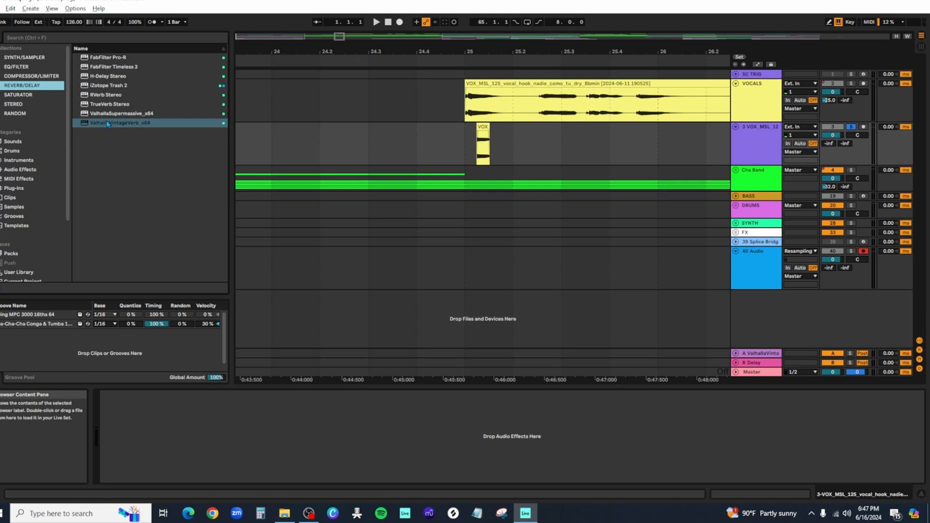
{"action": "left_click_drag", "start_coordinate": [108, 124], "coordinate": [302, 424]}
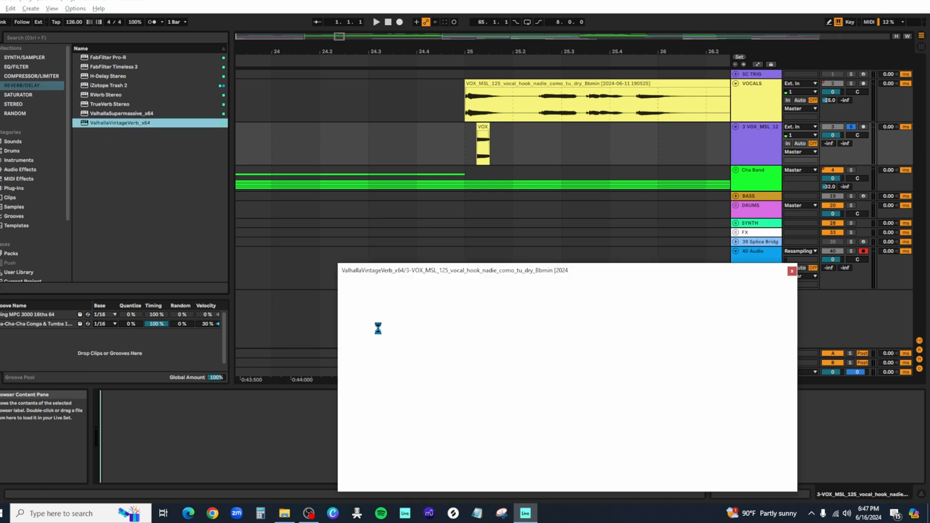
{"action": "left_click_drag", "start_coordinate": [431, 385], "coordinate": [432, 381]}
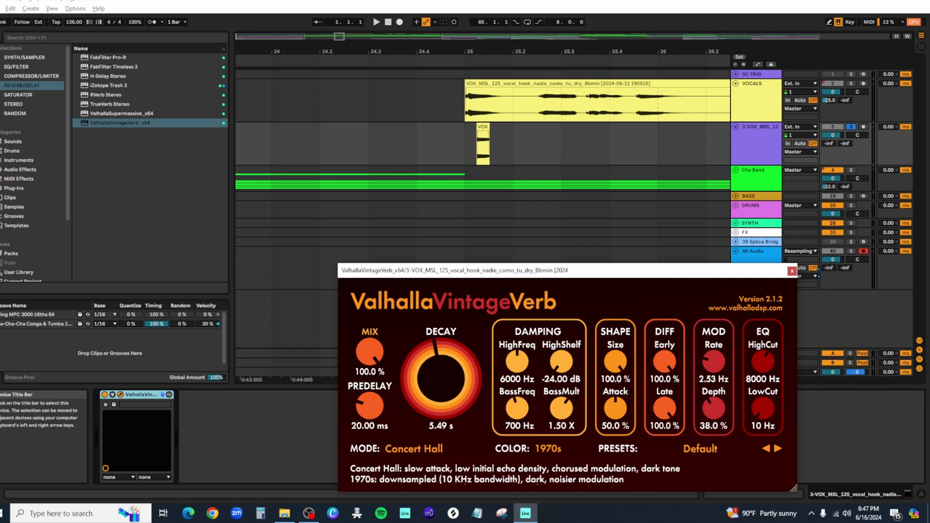
{"action": "left_click", "coordinate": [792, 272]}
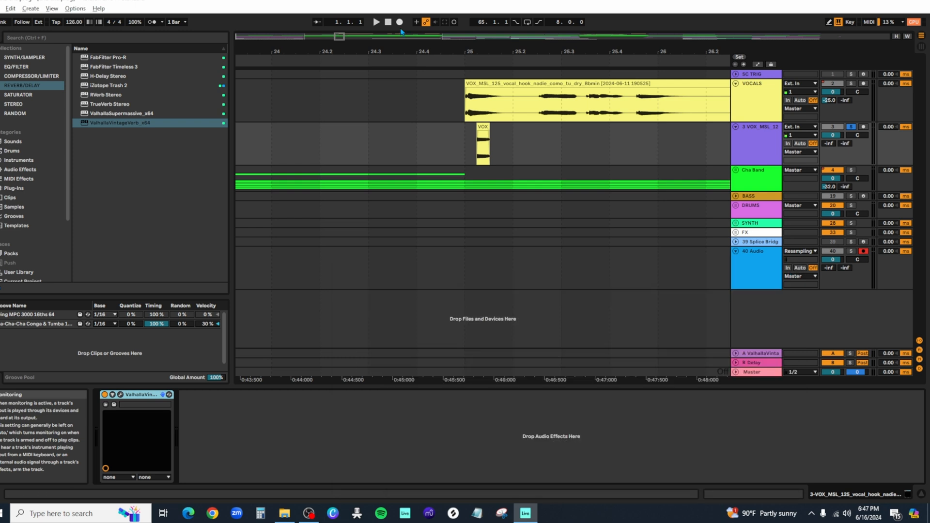
- Record the reverbed snippet onto the 40 Audio resampling track from before bar 25, and solo that track to play the recording
{"action": "left_click", "coordinate": [442, 58]}
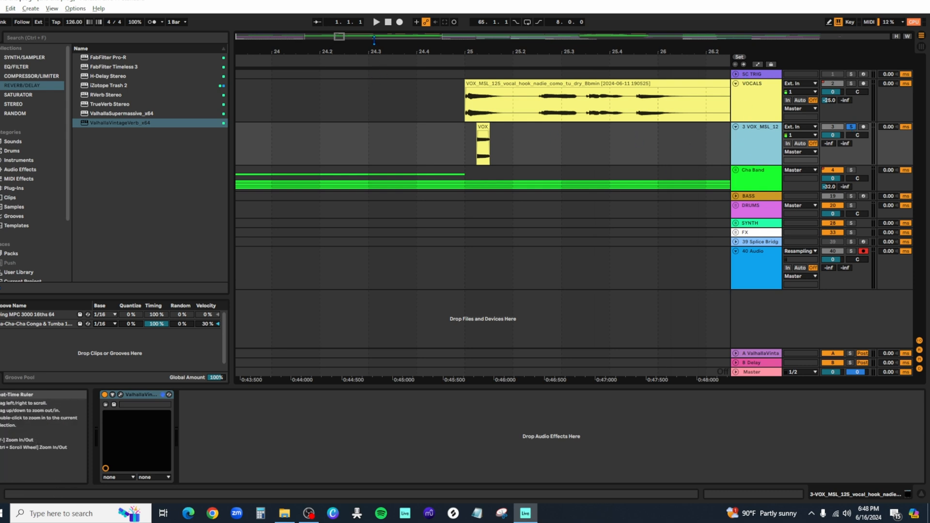
{"action": "left_click", "coordinate": [353, 56]}
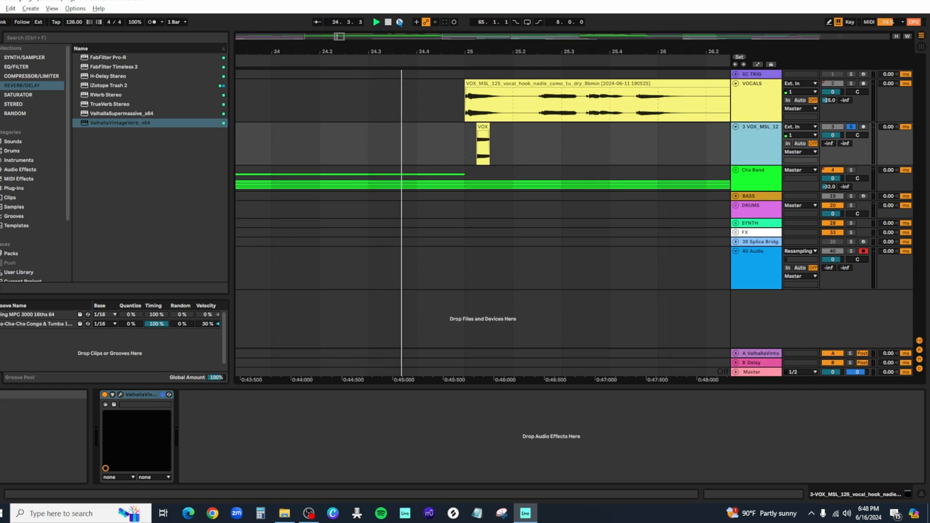
{"action": "left_click", "coordinate": [399, 22]}
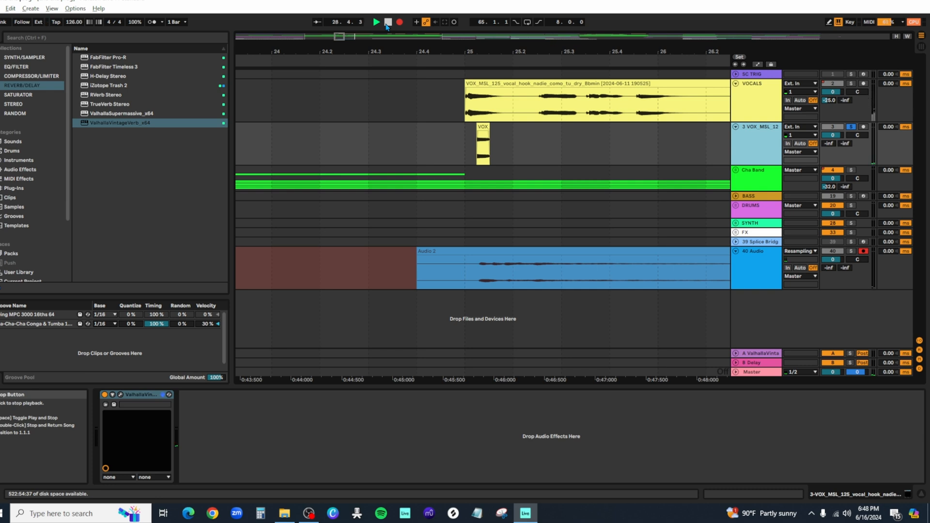
{"action": "left_click", "coordinate": [388, 22]}
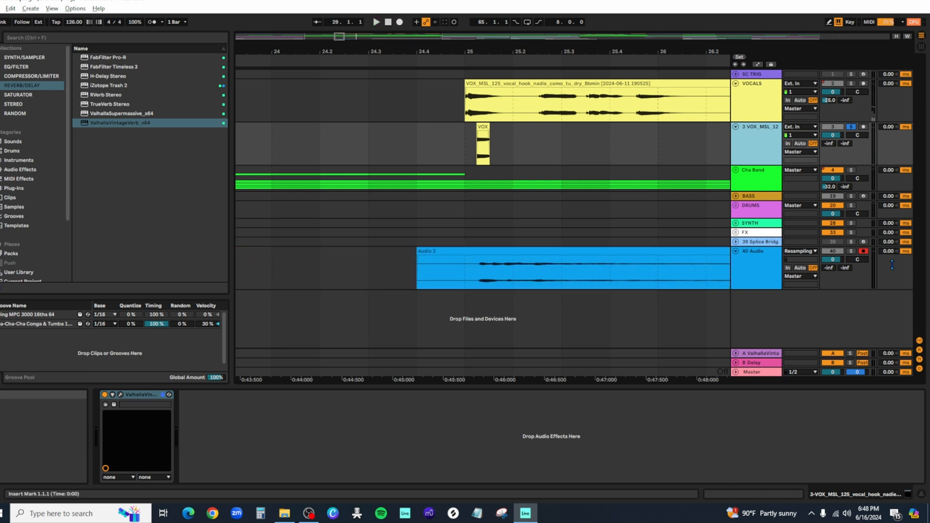
{"action": "left_click", "coordinate": [851, 251]}
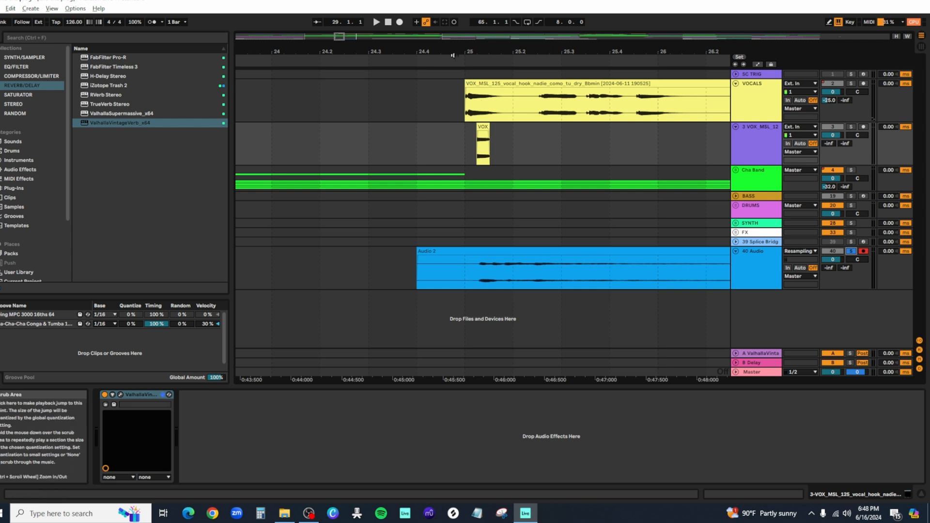
{"action": "left_click", "coordinate": [422, 64]}
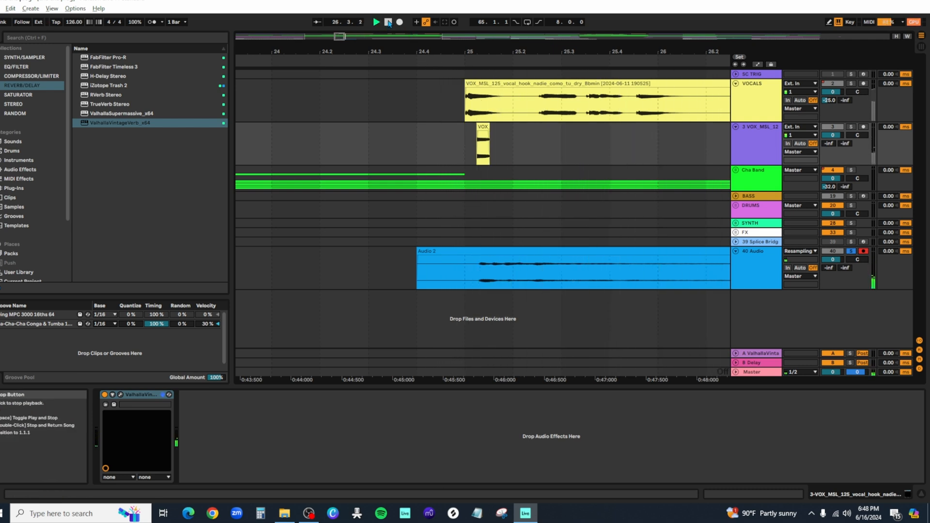
- Trim the recorded clip to its reverb tail and fit it from bar 25 to bar 27 using a fixed 1 Bar grid
{"action": "mouse_move", "coordinate": [340, 37]}
{"action": "left_mouse_down"}
{"action": "mouse_move", "coordinate": [340, 53]}
{"action": "mouse_move", "coordinate": [343, 43]}
{"action": "left_mouse_up"}
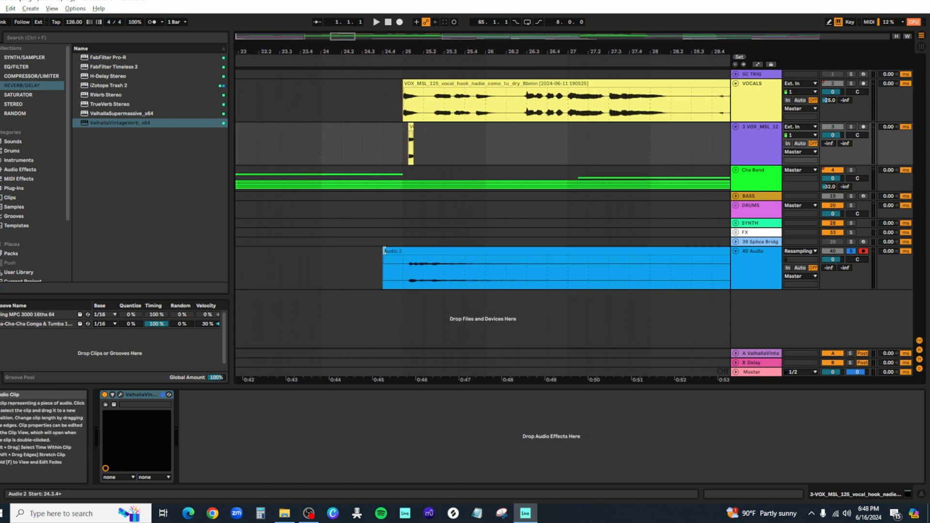
{"action": "left_click_drag", "start_coordinate": [384, 250], "coordinate": [462, 255]}
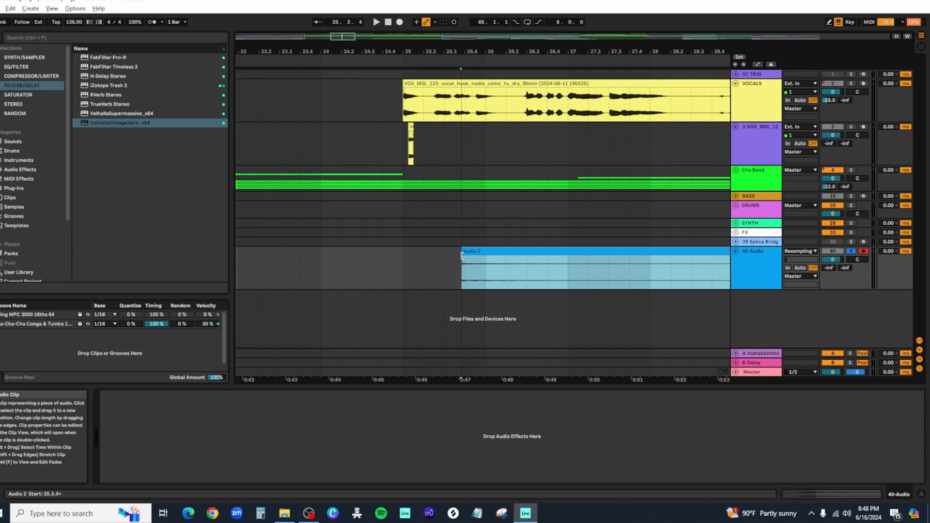
{"action": "right_click", "coordinate": [391, 274]}
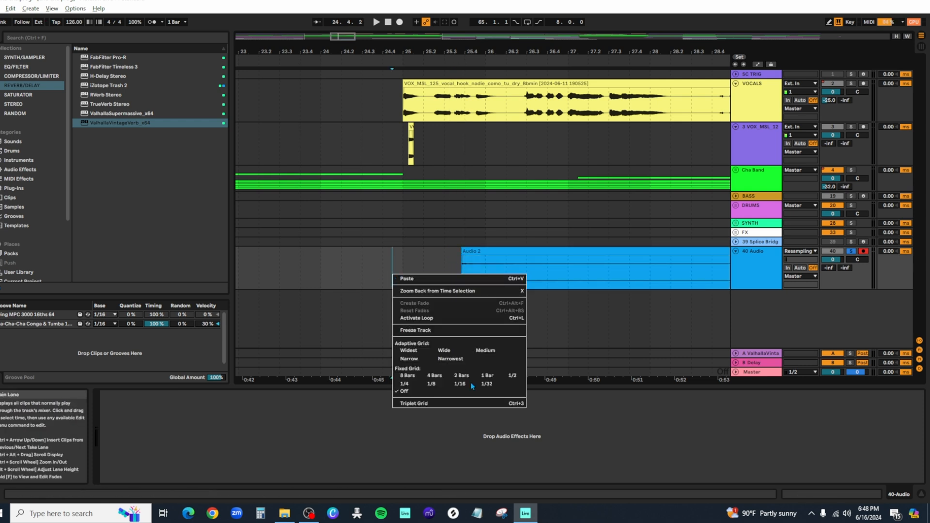
{"action": "left_click", "coordinate": [490, 380]}
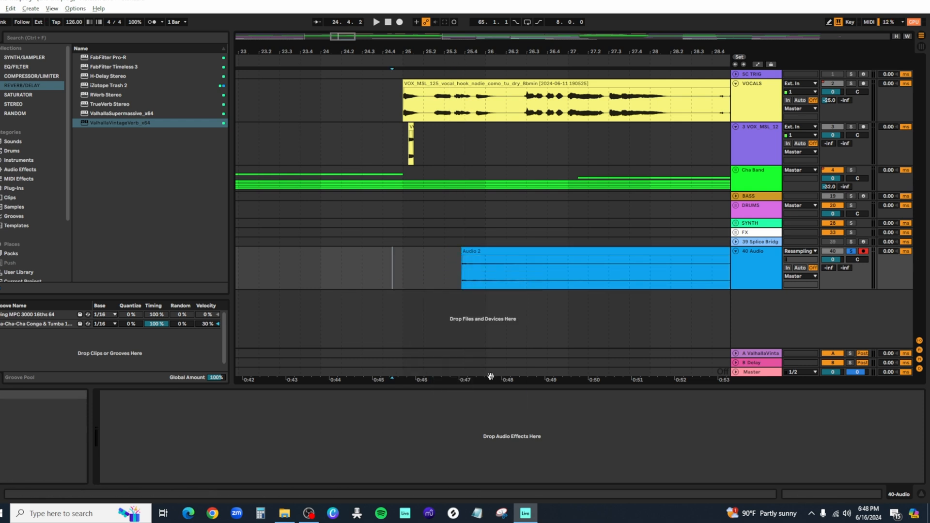
{"action": "left_click_drag", "start_coordinate": [502, 258], "coordinate": [473, 253]}
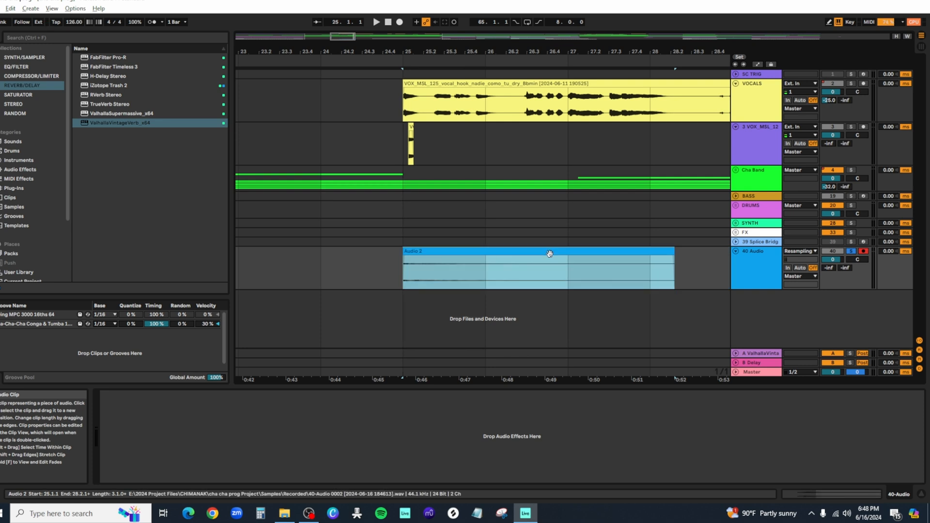
{"action": "left_click_drag", "start_coordinate": [673, 253], "coordinate": [568, 255]}
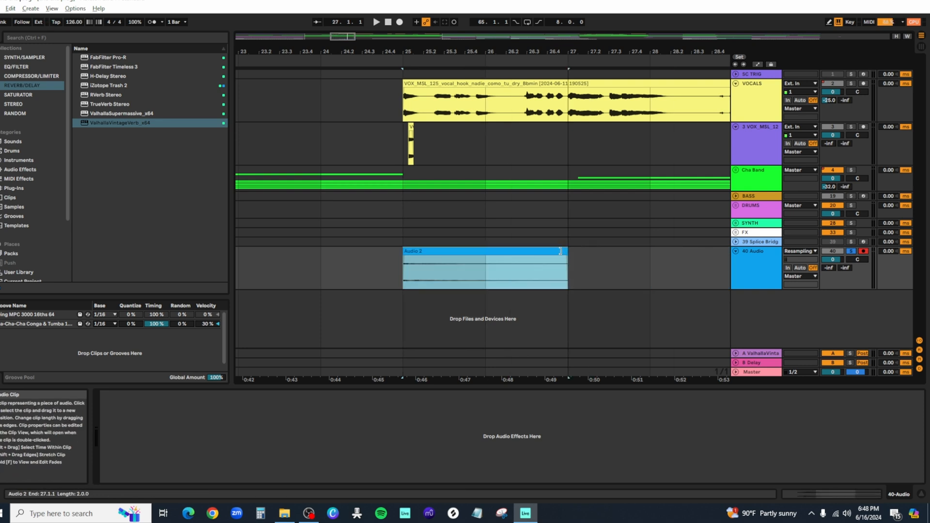
- Play the trimmed reverb tail on the 40 Audio track from just before bar 25
{"action": "left_click", "coordinate": [770, 274]}
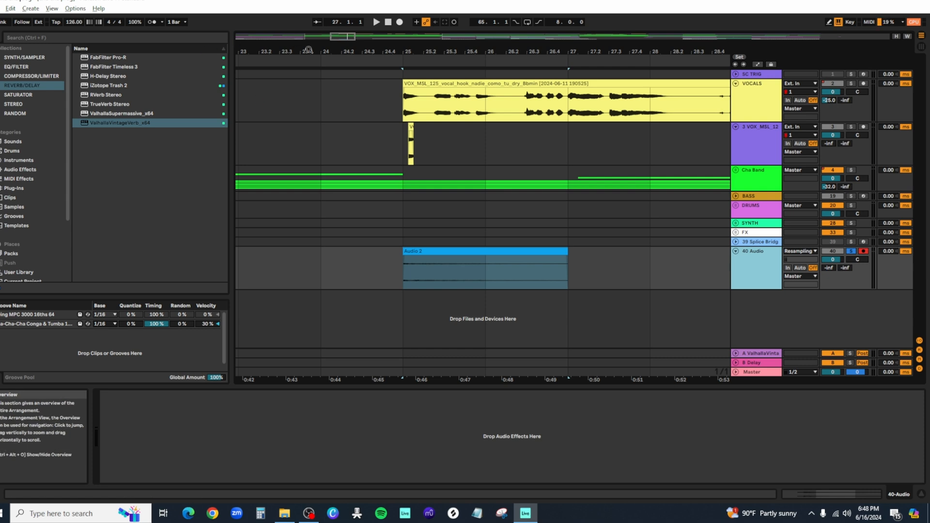
{"action": "left_click", "coordinate": [390, 59]}
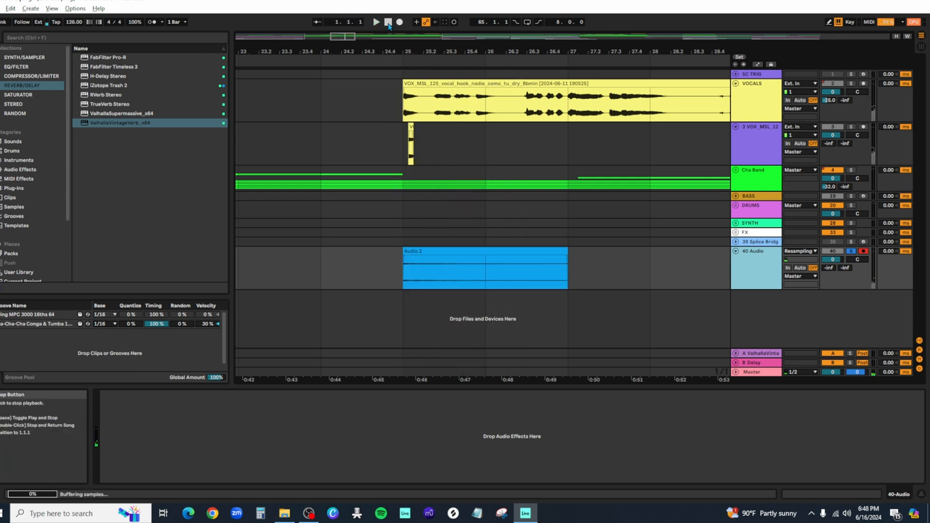
{"action": "double_click", "coordinate": [388, 22]}
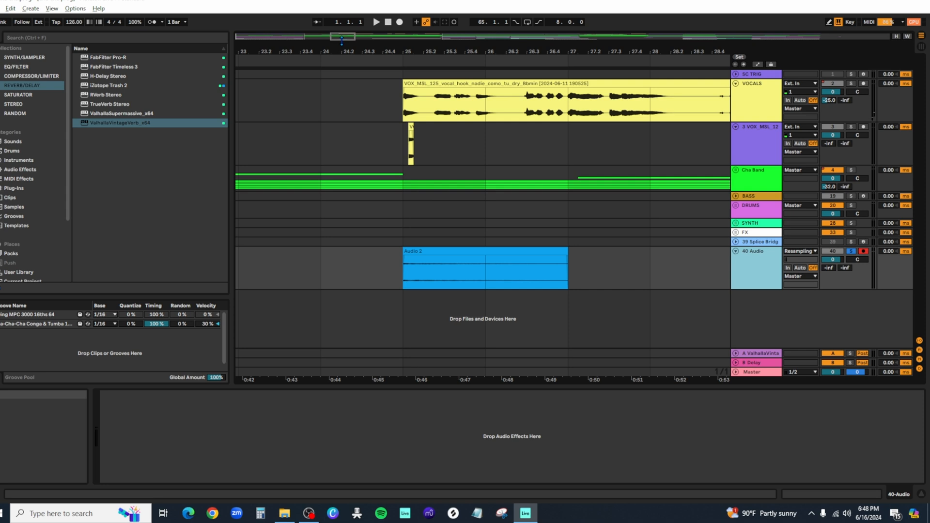
- Reverse the reverb tail clip on the 40 Audio track and play it
{"action": "left_click_drag", "start_coordinate": [341, 38], "coordinate": [368, 96]}
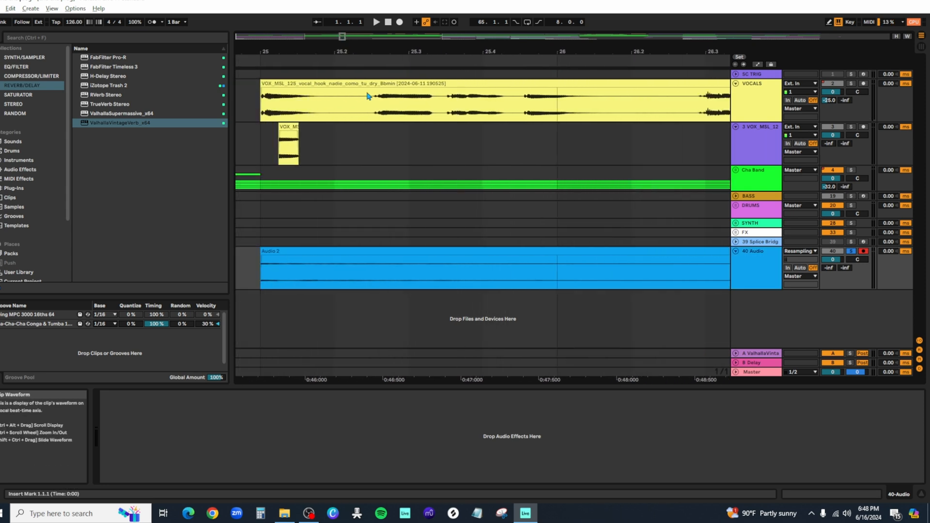
{"action": "double_click", "coordinate": [449, 249]}
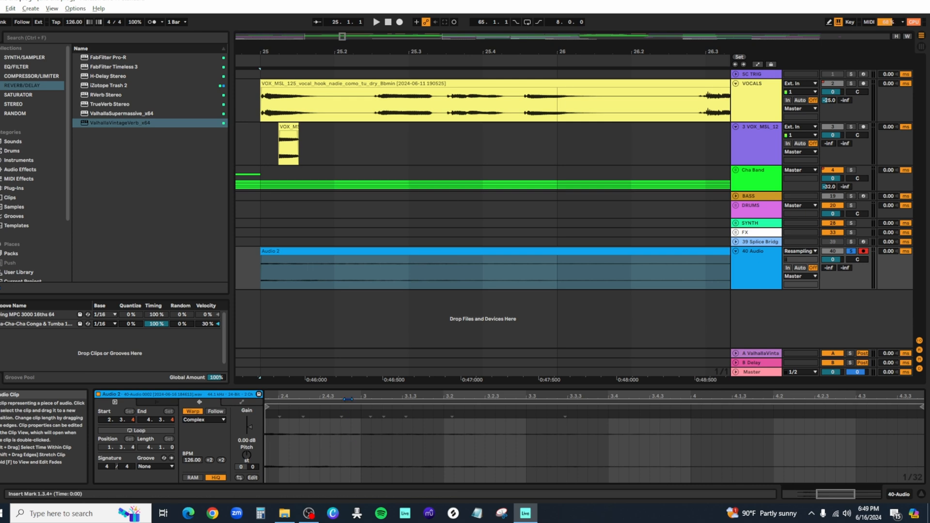
{"action": "left_click_drag", "start_coordinate": [366, 385], "coordinate": [369, 278]}
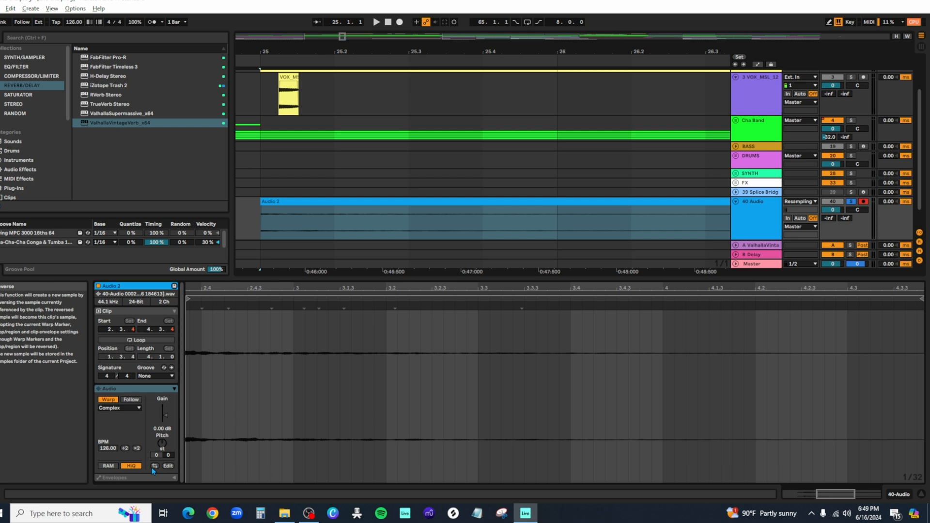
{"action": "left_click", "coordinate": [152, 466]}
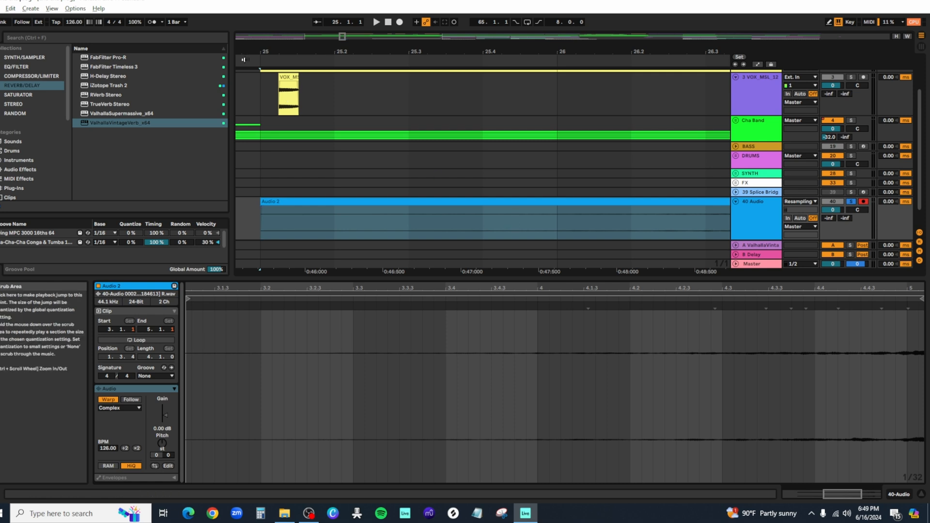
{"action": "key", "text": "space"}
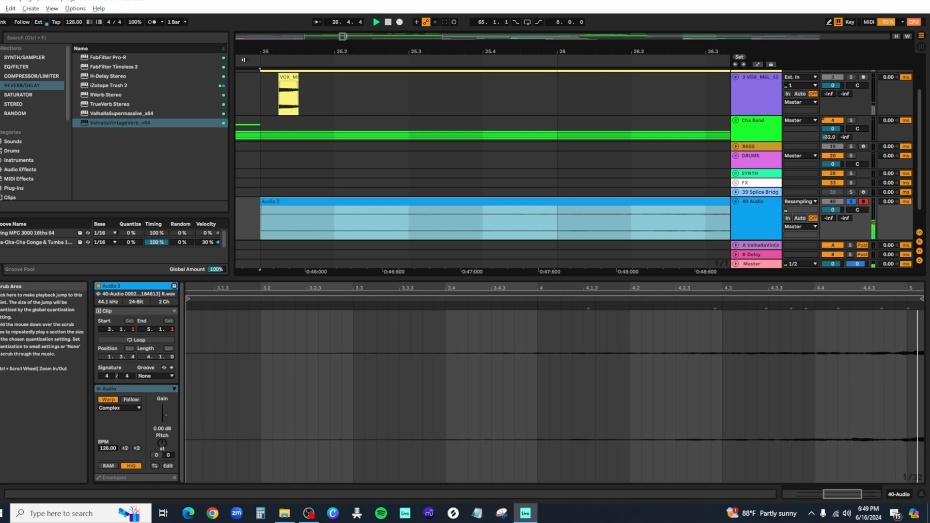
{"action": "double_click", "coordinate": [388, 22]}
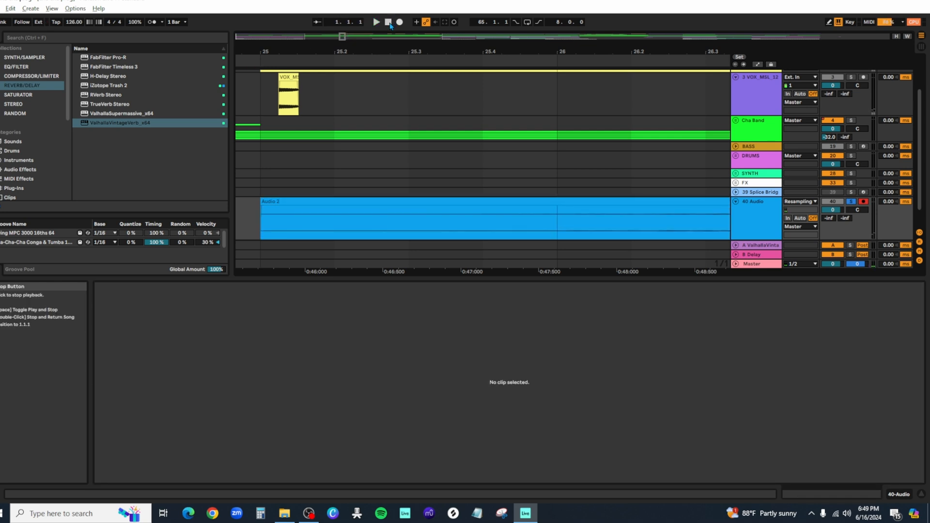
- Add a fade-in across the full length of the reversed clip from bar 25 to bar 27 and play it
{"action": "left_click_drag", "start_coordinate": [342, 37], "coordinate": [342, 9]}
{"action": "left_click_drag", "start_coordinate": [237, 121], "coordinate": [611, 126]}
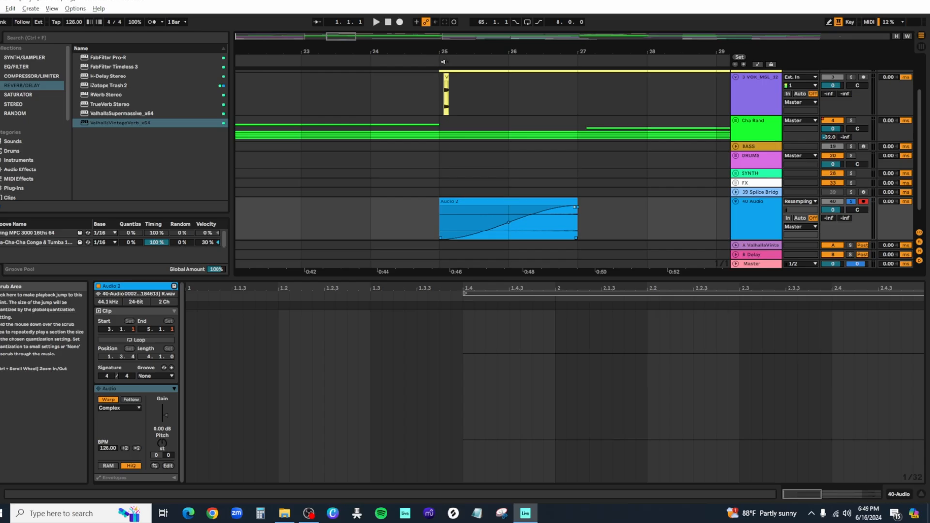
{"action": "key", "text": "space"}
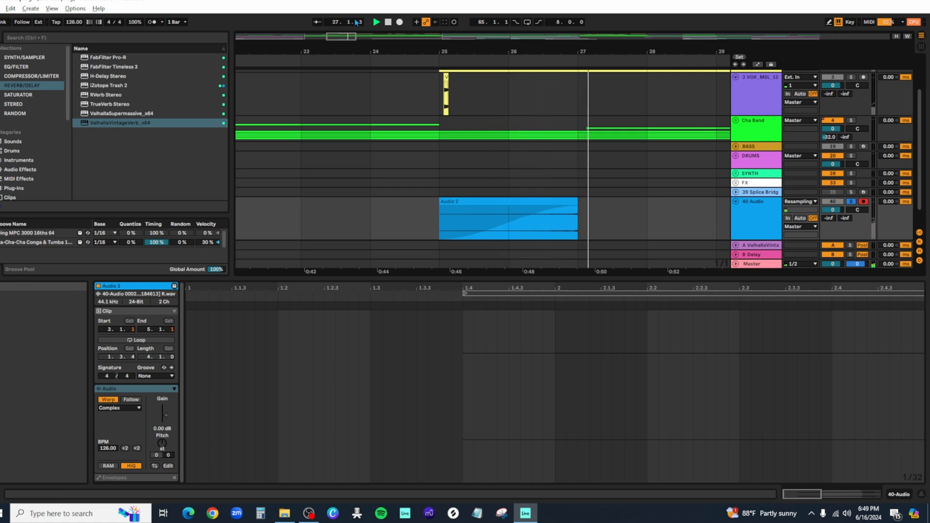
{"action": "left_click", "coordinate": [387, 22]}
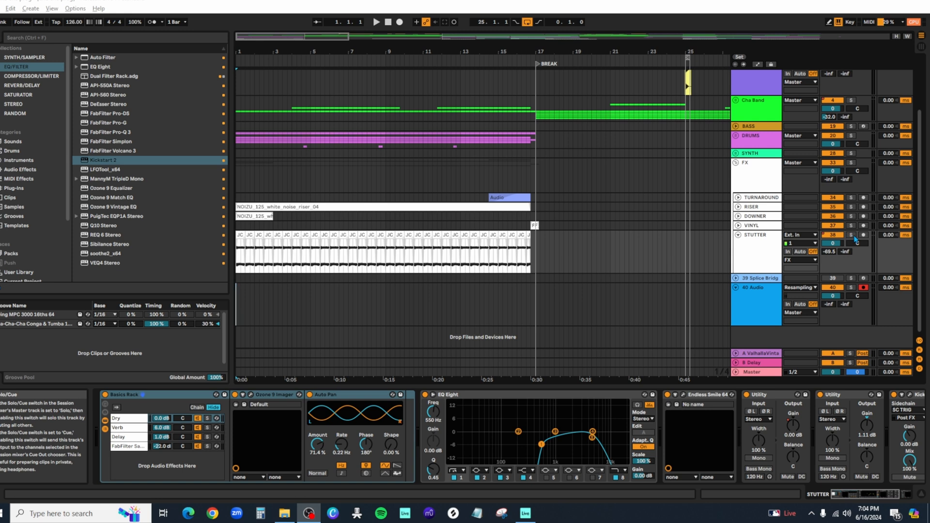
- Play the song's opening with the STUTTER track soloed and in the full mix, and view the stutter clips at the DROP
{"action": "left_click", "coordinate": [852, 236]}
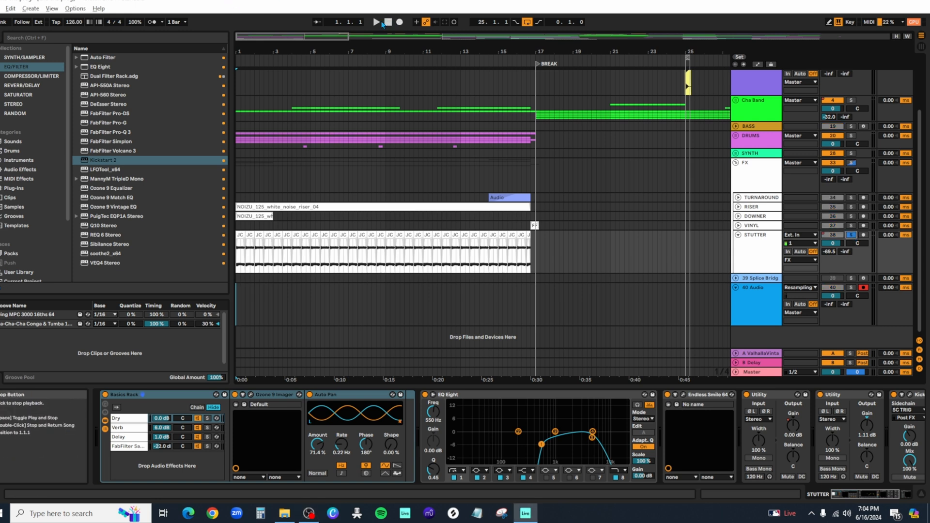
{"action": "left_click", "coordinate": [377, 22]}
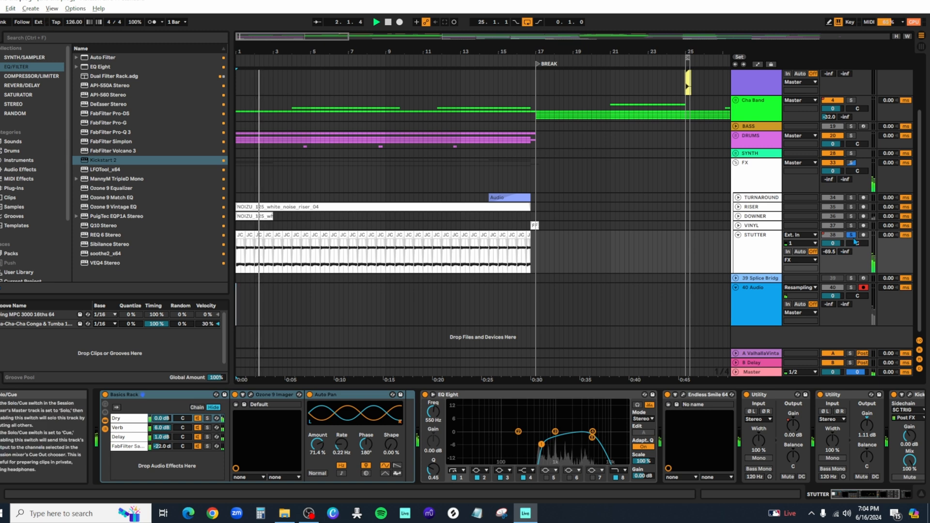
{"action": "left_click", "coordinate": [854, 240]}
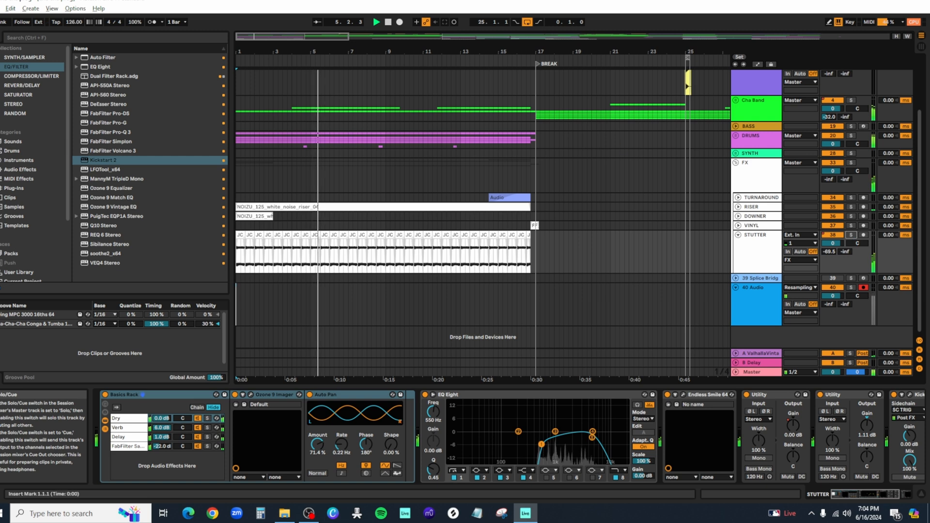
{"action": "left_click", "coordinate": [388, 23]}
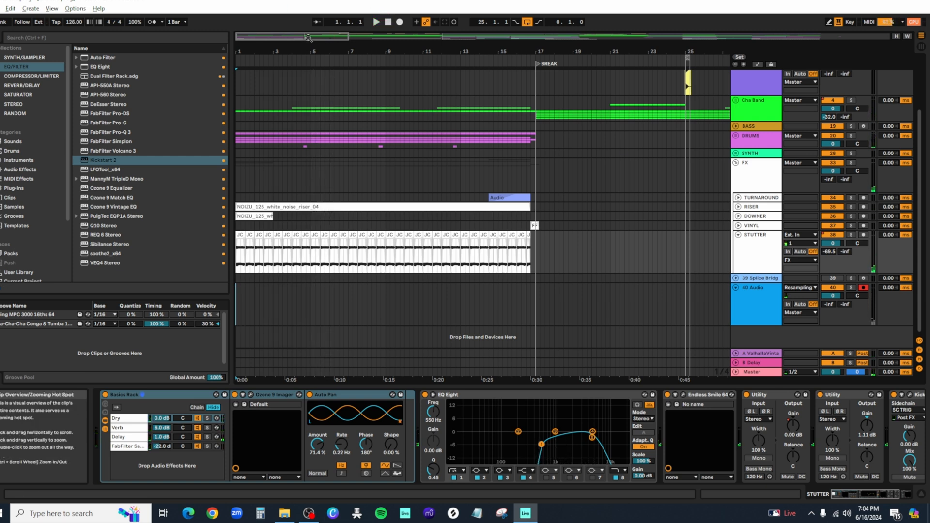
{"action": "left_click_drag", "start_coordinate": [293, 36], "coordinate": [453, 36]}
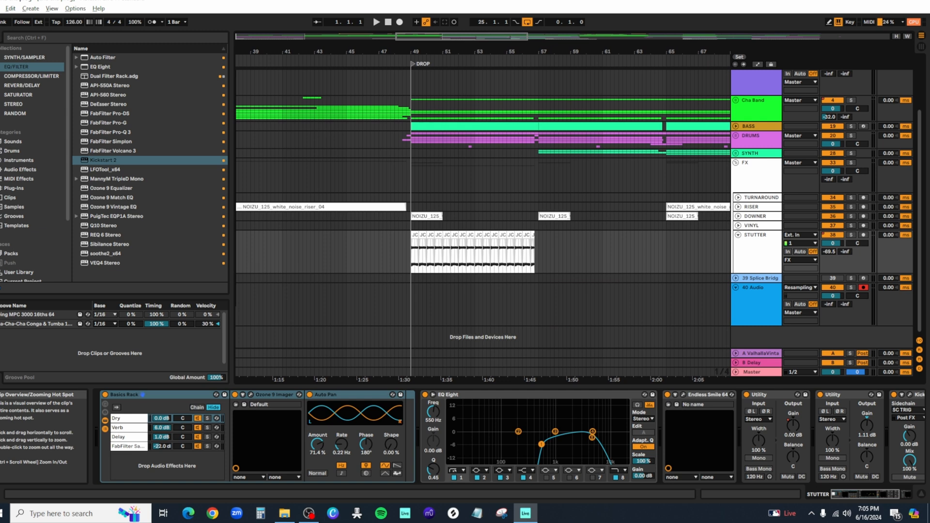
{"action": "left_click_drag", "start_coordinate": [452, 36], "coordinate": [452, 36]}
{"action": "scroll", "coordinate": [337, 144], "scroll_direction": "up", "scroll_amount": 2}
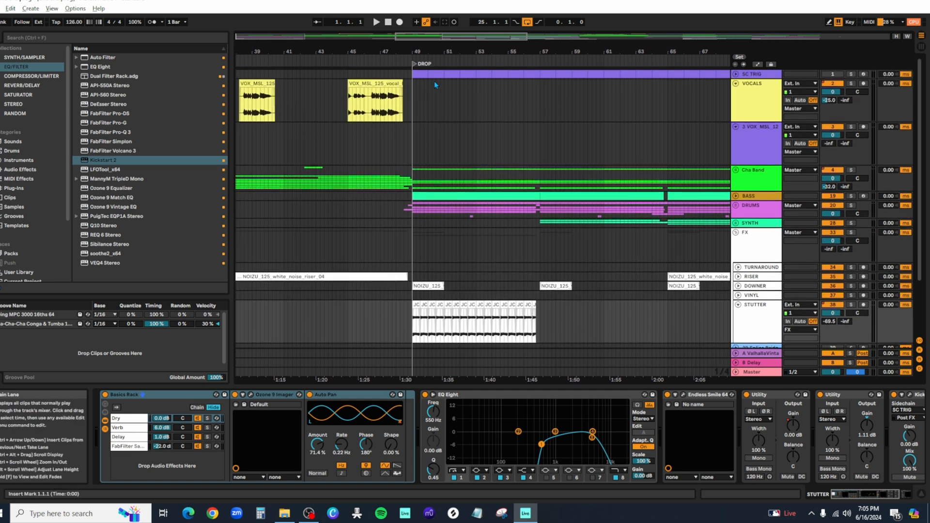
- Solo the reverb vocal snippet's track, move the resampling audio track directly beneath it, and record the snippet from before bar 25
{"action": "left_click_drag", "start_coordinate": [507, 34], "coordinate": [401, 57]}
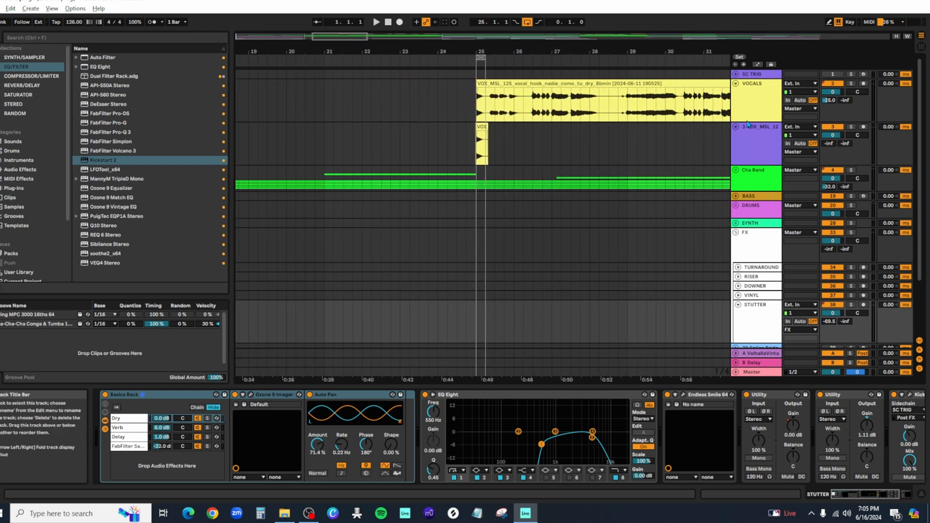
{"action": "left_click", "coordinate": [851, 126]}
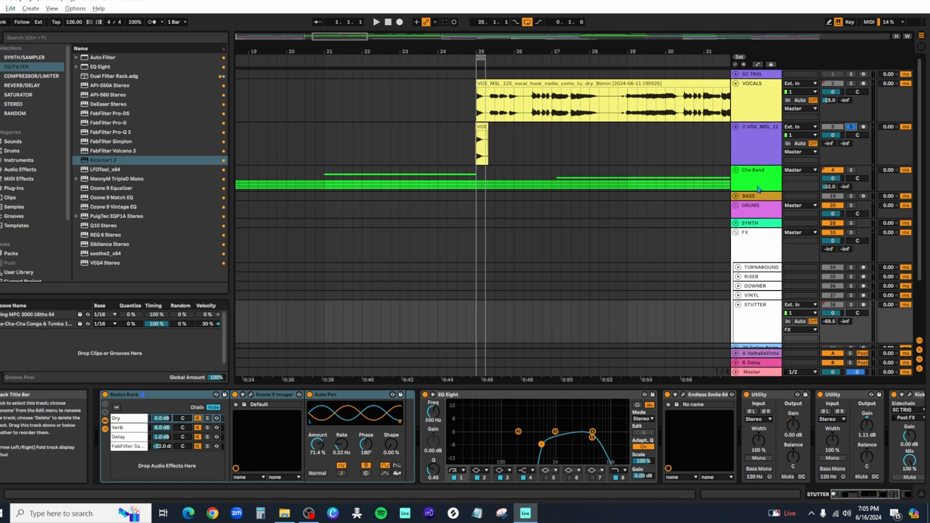
{"action": "scroll", "coordinate": [759, 190], "scroll_direction": "down", "scroll_amount": 3}
{"action": "left_click_drag", "start_coordinate": [774, 316], "coordinate": [759, 102]}
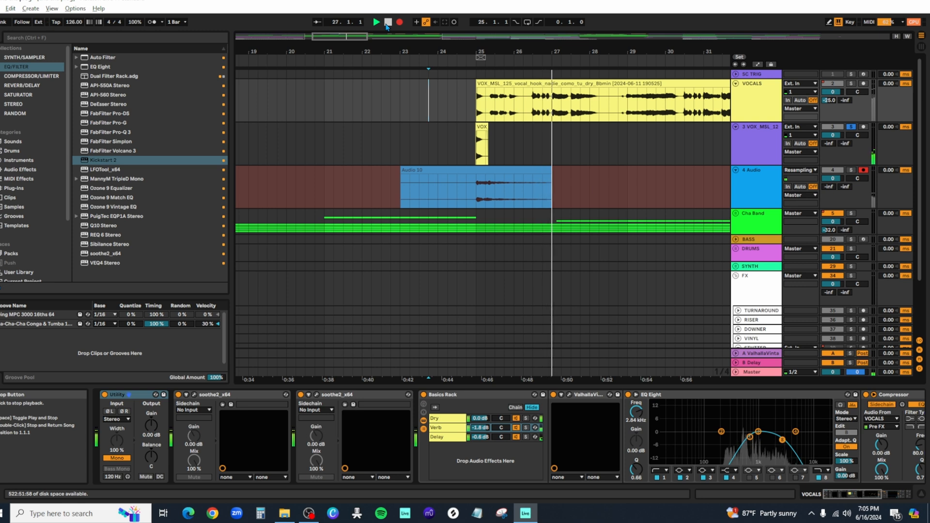
{"action": "left_click", "coordinate": [388, 23]}
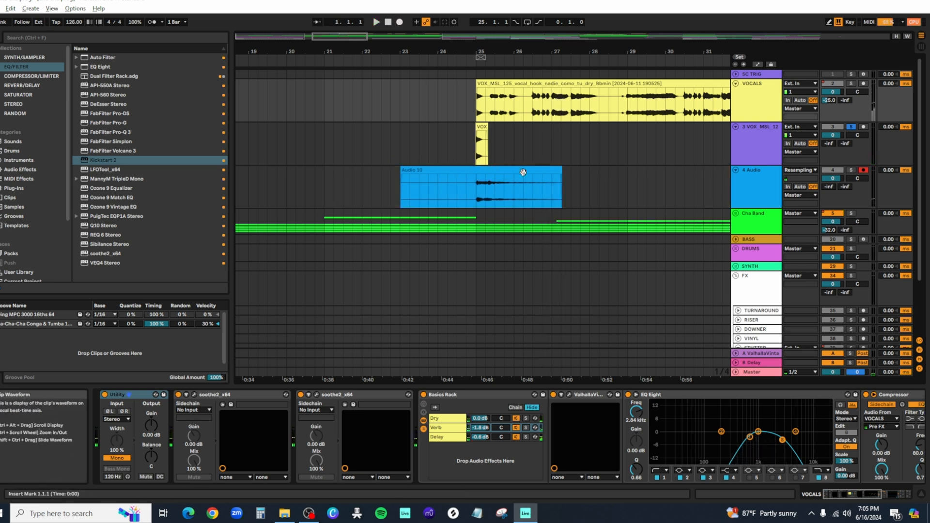
- Trim the new recording on 4 Audio to one beat from 25.1.1 to 25.2.1 and play it soloed
{"action": "mouse_move", "coordinate": [345, 39]}
{"action": "left_mouse_down"}
{"action": "mouse_move", "coordinate": [343, 82]}
{"action": "mouse_move", "coordinate": [344, 57]}
{"action": "left_mouse_up"}
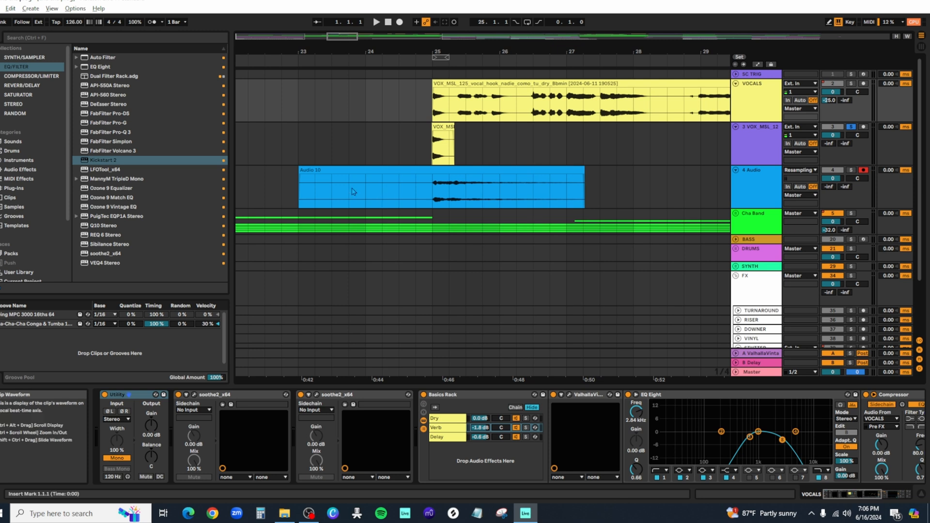
{"action": "left_click_drag", "start_coordinate": [297, 171], "coordinate": [436, 182]}
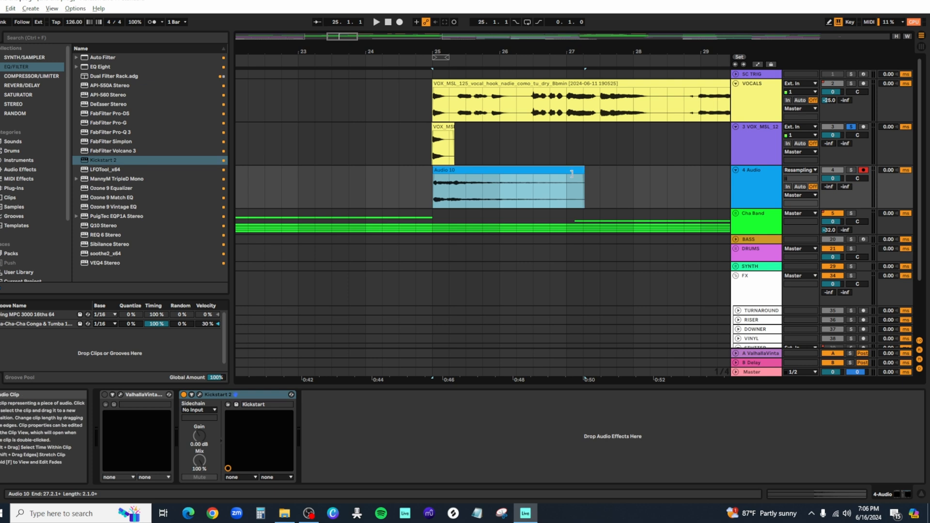
{"action": "left_click_drag", "start_coordinate": [584, 171], "coordinate": [448, 170]}
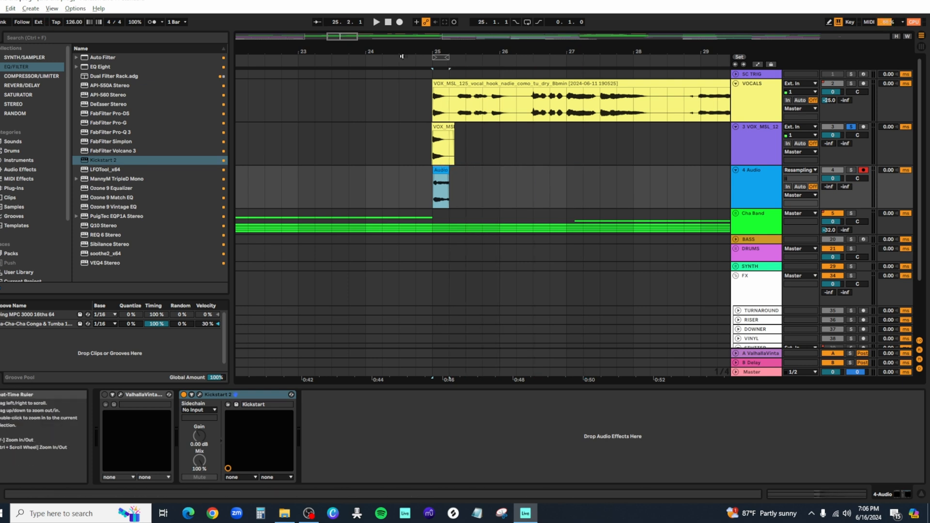
{"action": "left_click", "coordinate": [419, 58]}
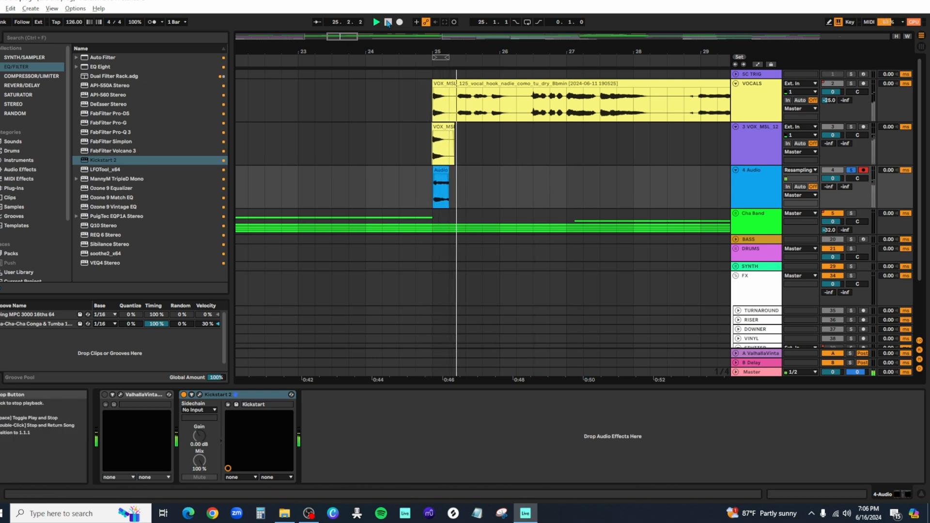
{"action": "double_click", "coordinate": [388, 23]}
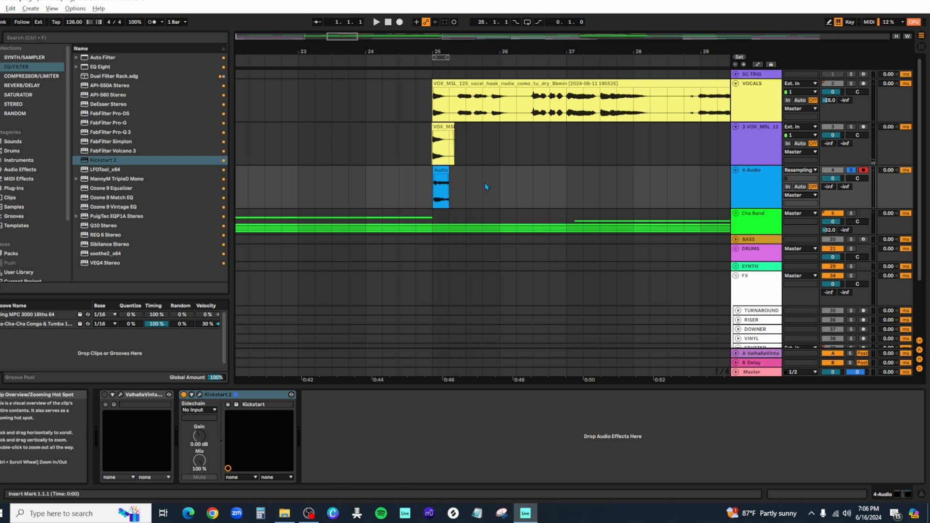
- Set the one-beat clip's warp mode to Beats with Preserve at 1/16
{"action": "double_click", "coordinate": [439, 172]}
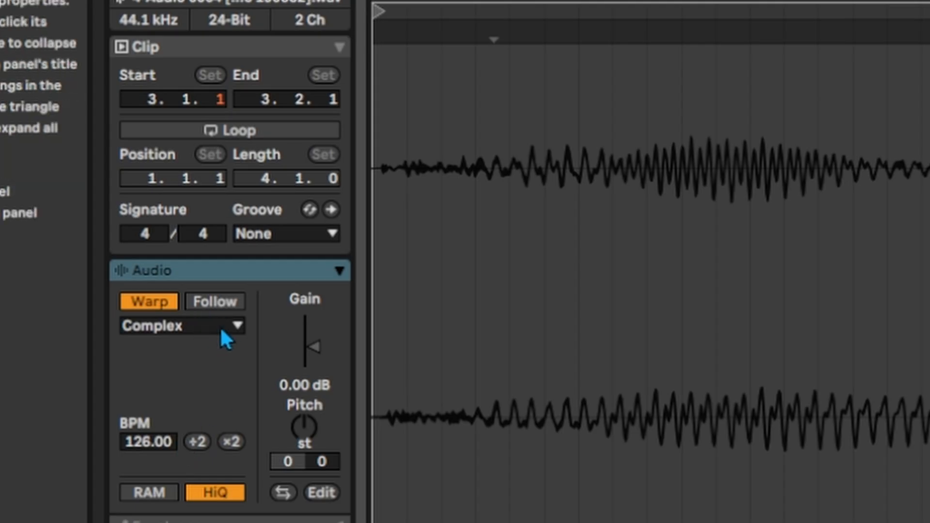
{"action": "left_click", "coordinate": [208, 326]}
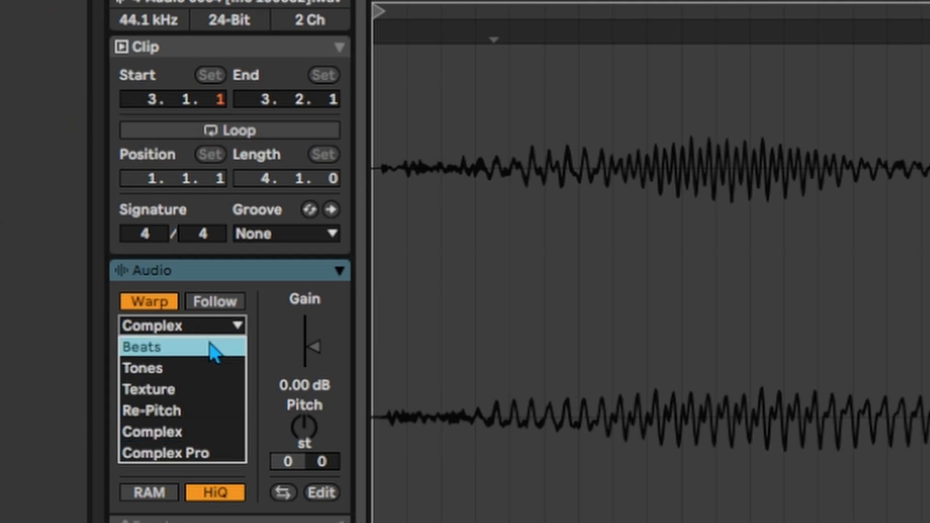
{"action": "left_click", "coordinate": [212, 349]}
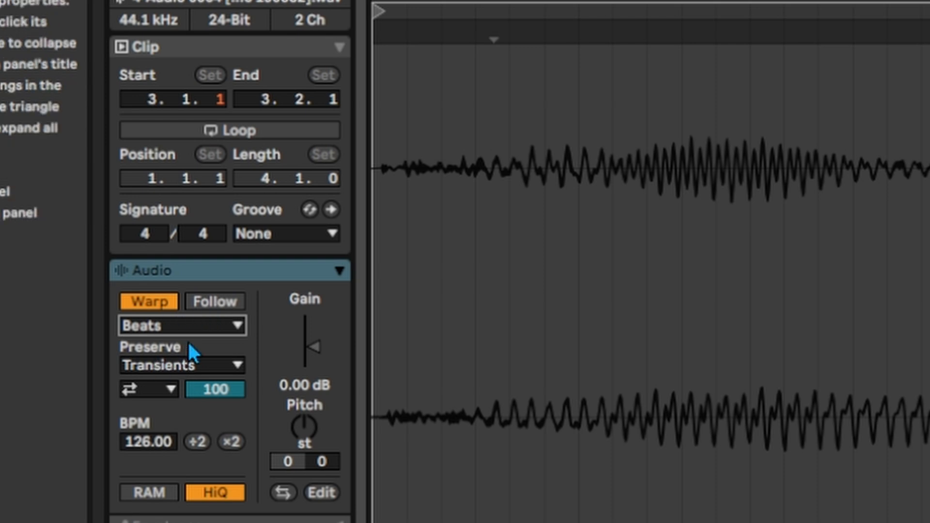
{"action": "left_click", "coordinate": [197, 363]}
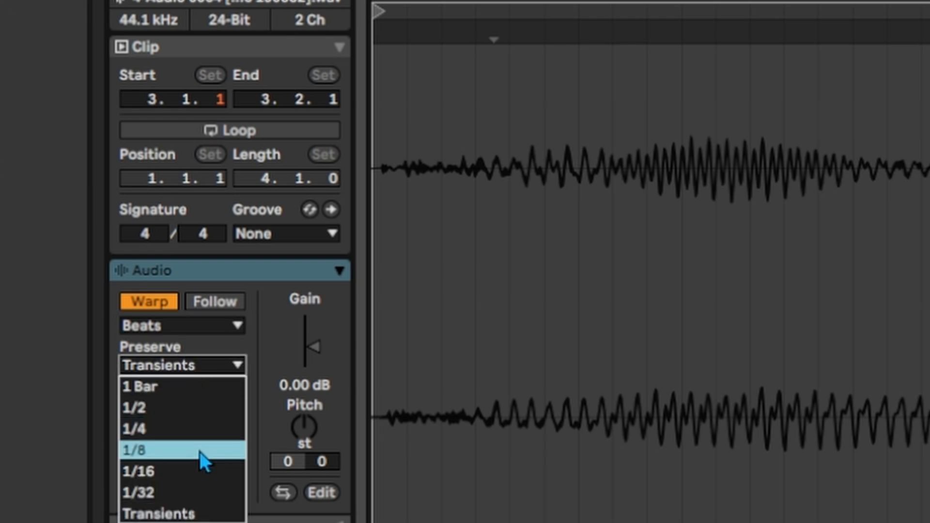
{"action": "left_click", "coordinate": [203, 469]}
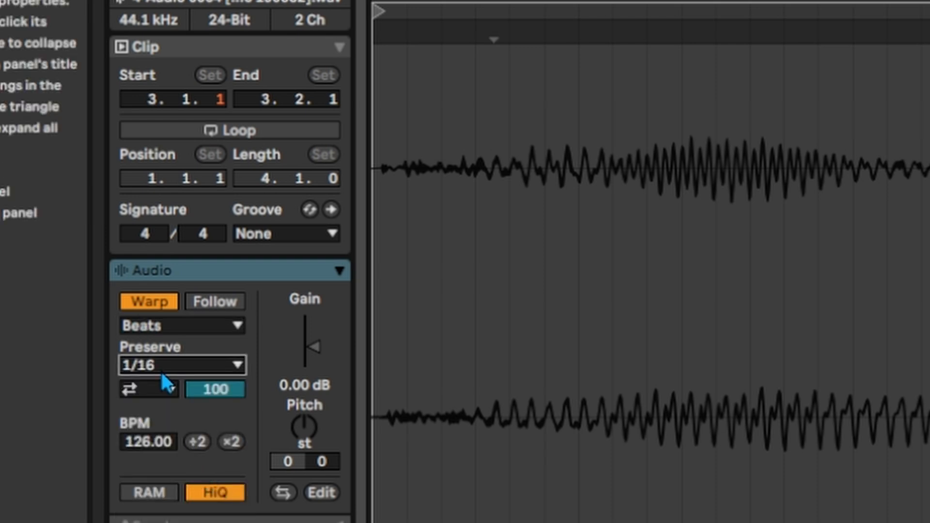
- Turn off the clip's transient looping, set its transient envelope to 0, and play the beat looped
{"action": "left_click", "coordinate": [150, 388]}
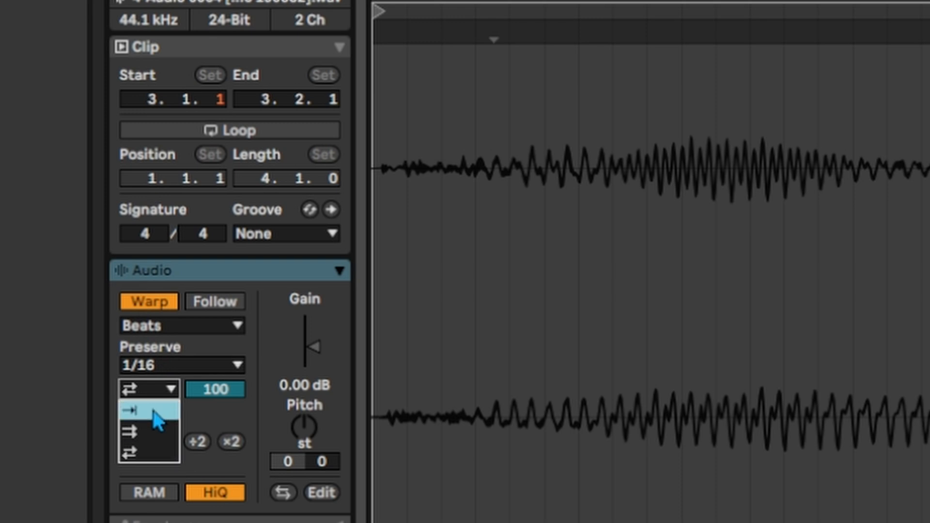
{"action": "left_click", "coordinate": [153, 410]}
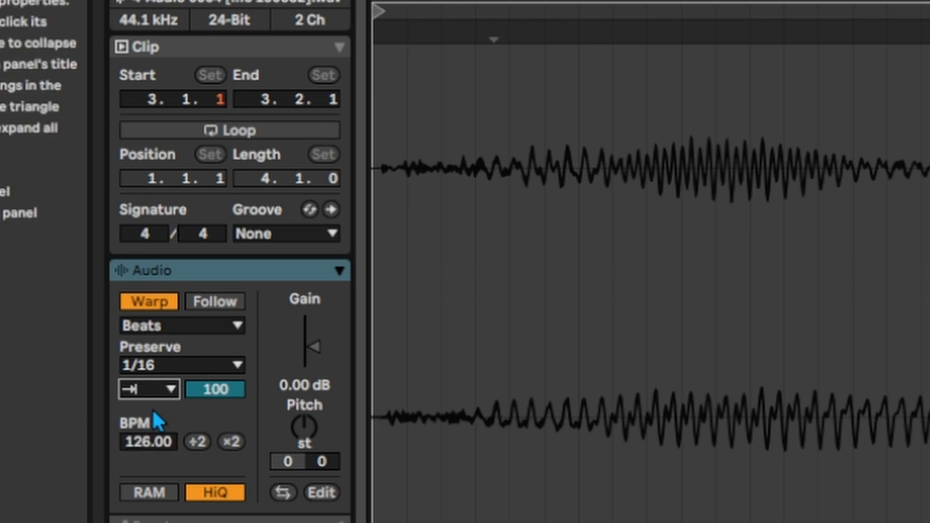
{"action": "left_click", "coordinate": [214, 390]}
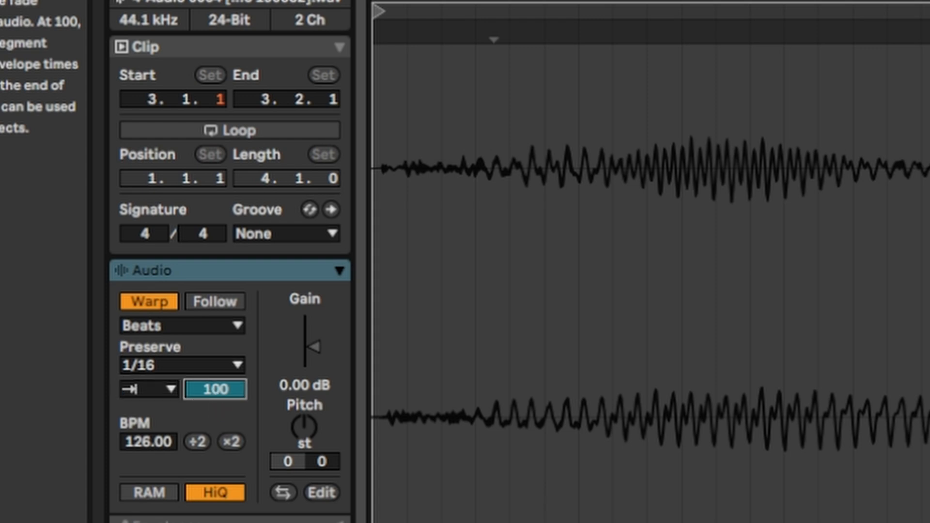
{"action": "left_click_drag", "start_coordinate": [214, 391], "coordinate": [214, 470]}
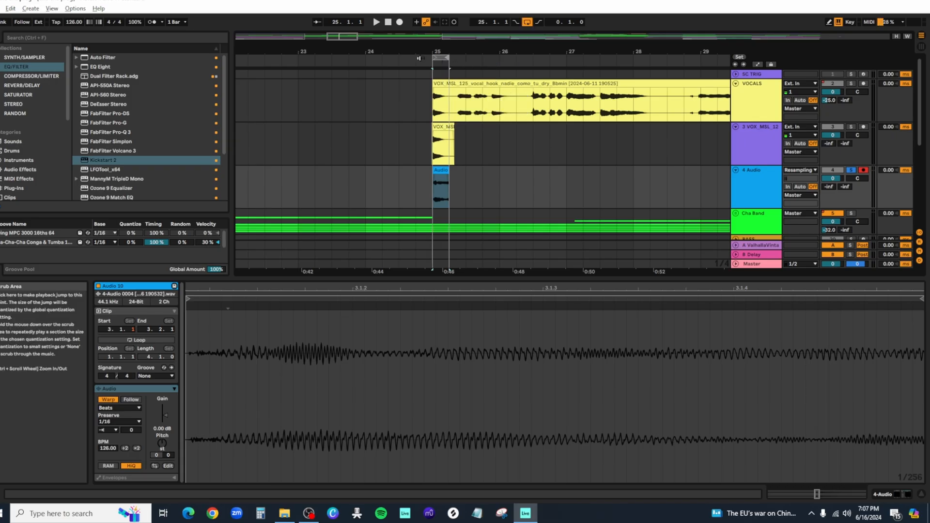
{"action": "left_click", "coordinate": [421, 60]}
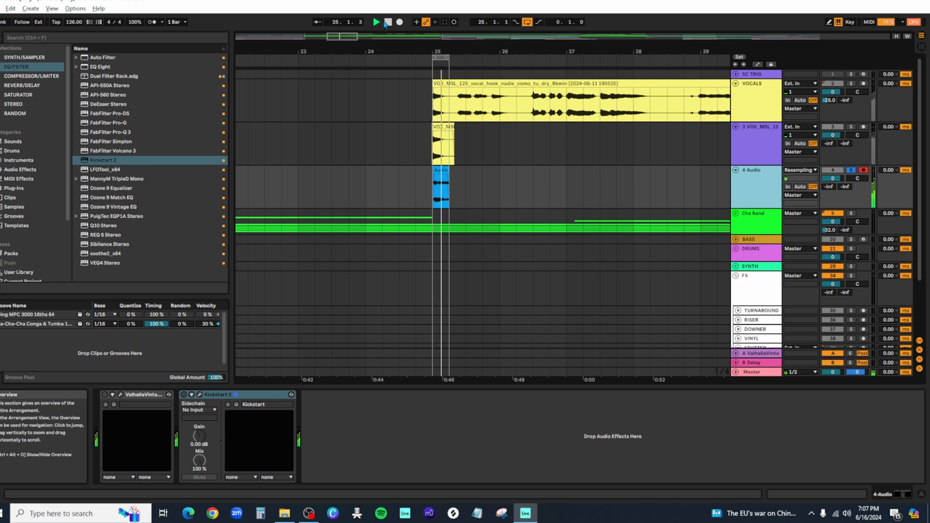
{"action": "double_click", "coordinate": [387, 22]}
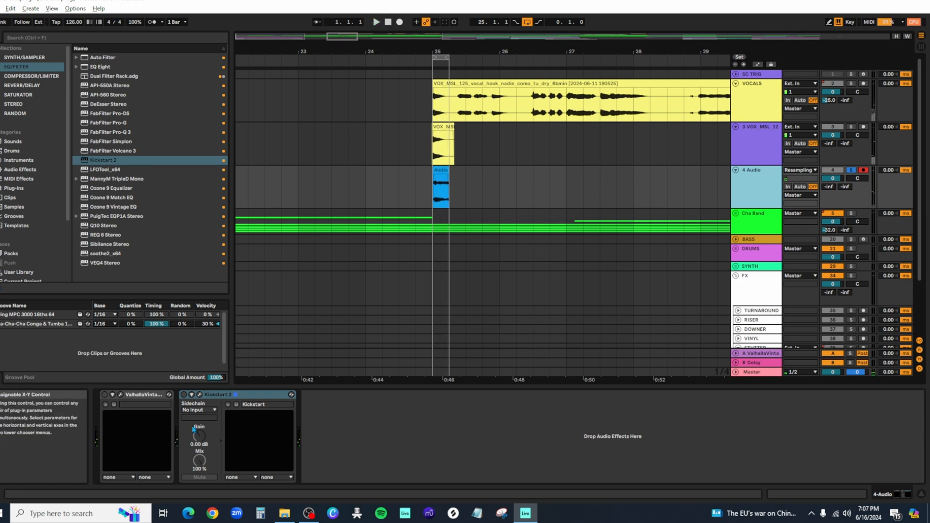
- Set the clip's transient envelope to 26 while listening to the loop, and reselect the clip on 4 Audio
{"action": "double_click", "coordinate": [440, 169]}
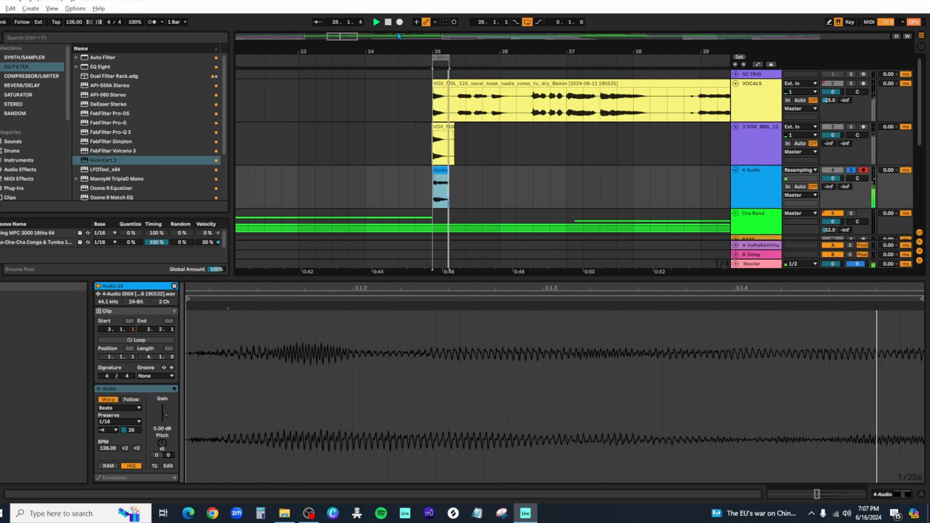
{"action": "double_click", "coordinate": [388, 22]}
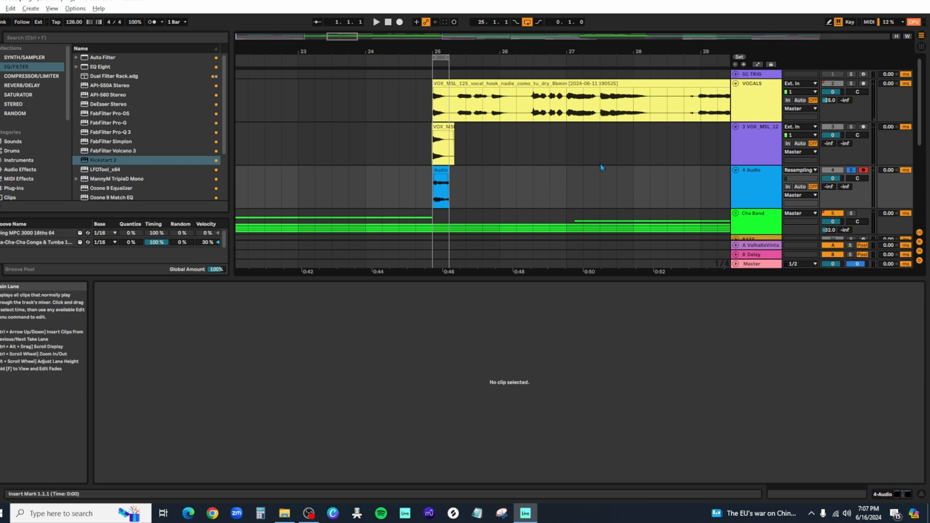
{"action": "left_click", "coordinate": [516, 179]}
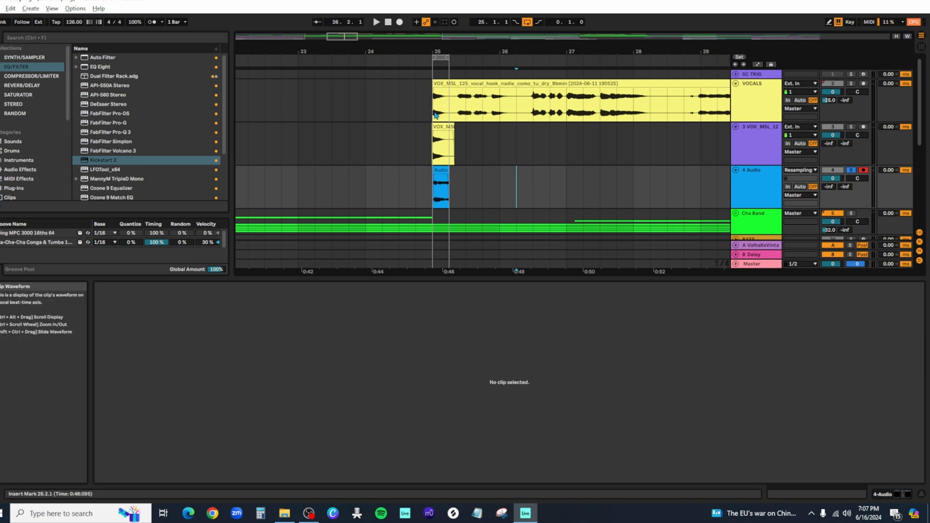
{"action": "left_click", "coordinate": [441, 197]}
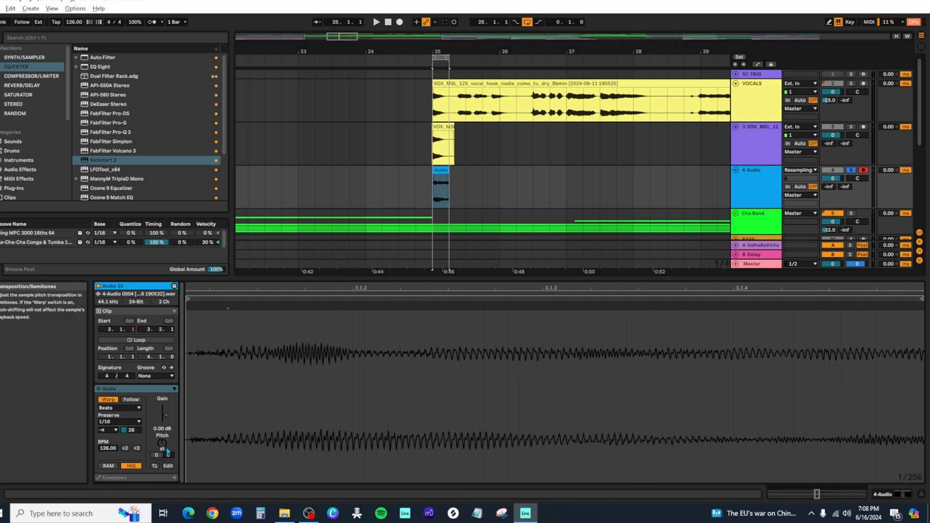
- Turn on Kickstart 2 on the 4 Audio track, open its window, try the AUDIO trigger mode and return it to SYNC
{"action": "left_click", "coordinate": [752, 186]}
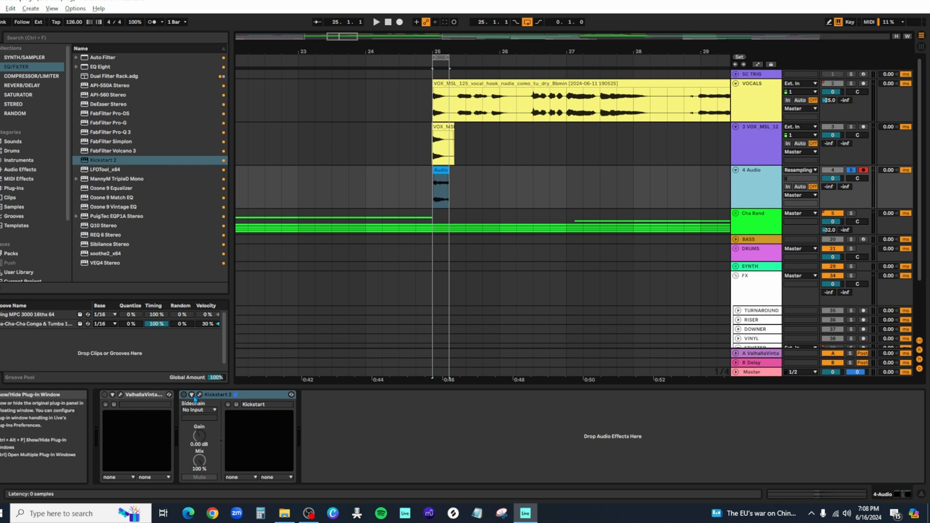
{"action": "left_click", "coordinate": [182, 397]}
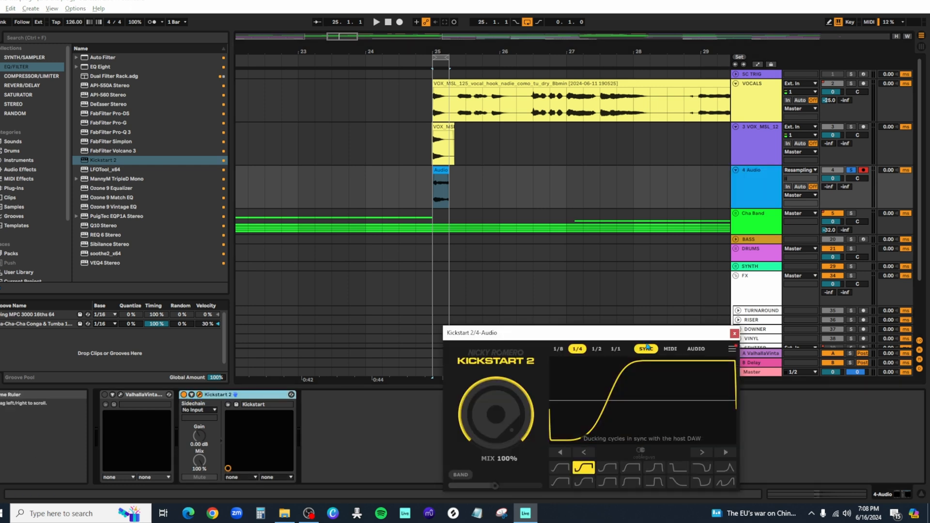
{"action": "left_click_drag", "start_coordinate": [718, 334], "coordinate": [741, 202]}
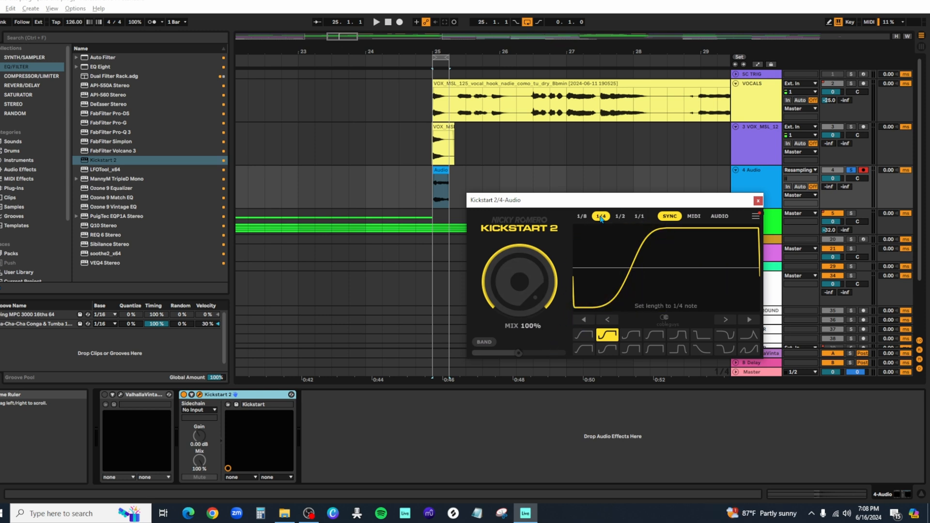
{"action": "left_click", "coordinate": [719, 217]}
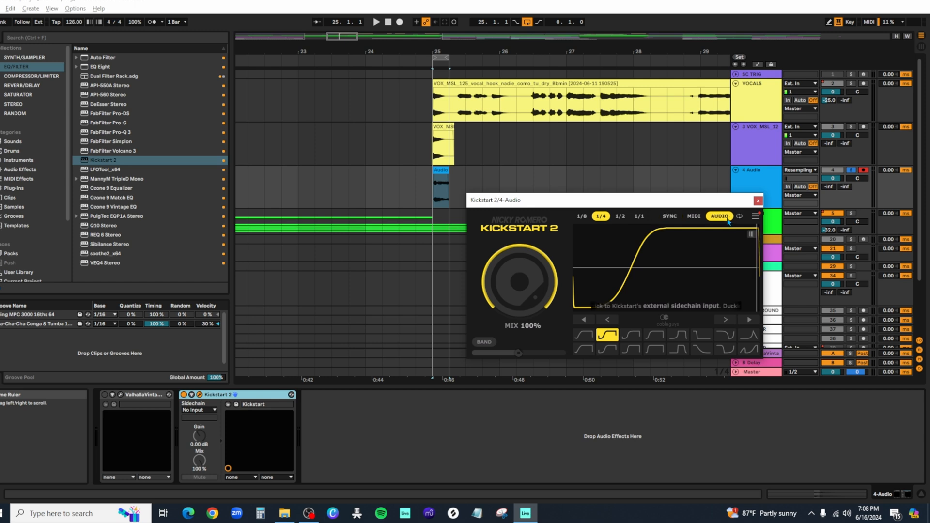
{"action": "left_click", "coordinate": [670, 216]}
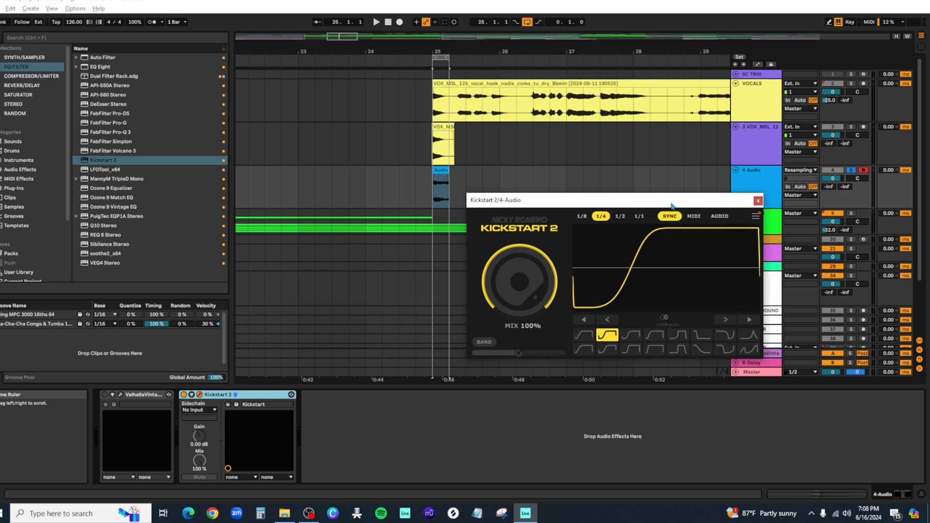
- Listen to the one-beat stutter loop through Kickstart 2, then go to the arrangement's start and close the plug-in window
{"action": "left_click_drag", "start_coordinate": [670, 209], "coordinate": [663, 317]}
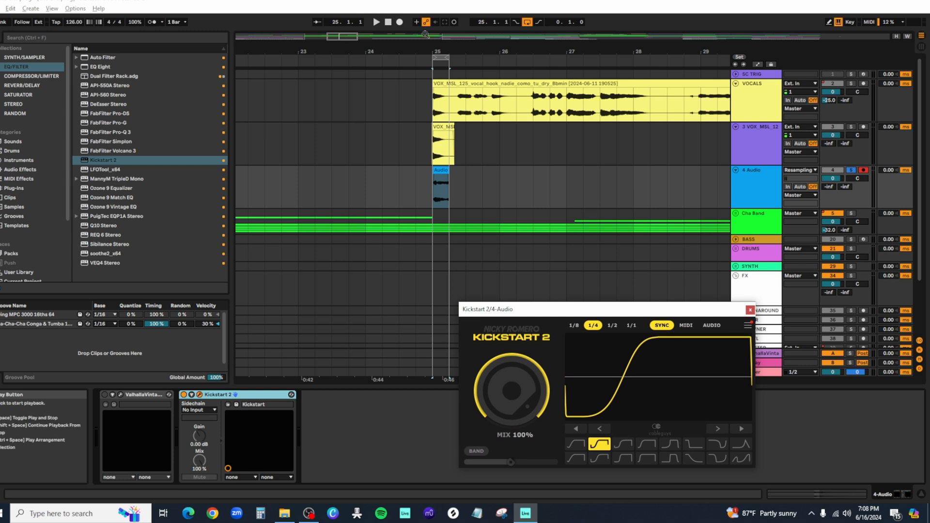
{"action": "left_click", "coordinate": [414, 61]}
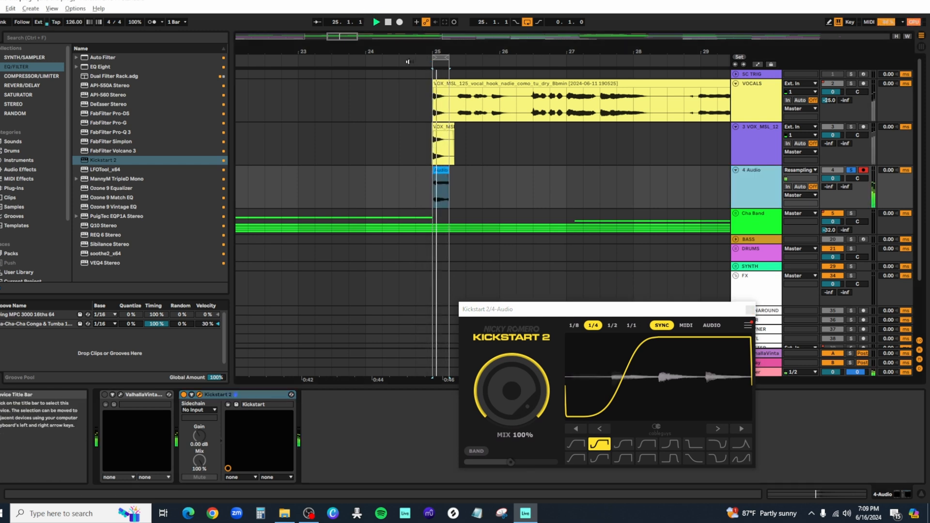
{"action": "double_click", "coordinate": [388, 23]}
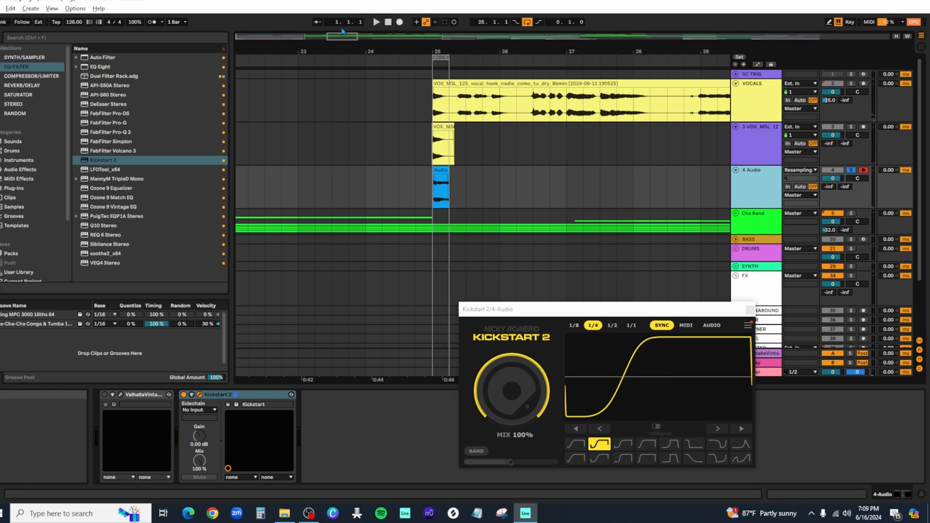
{"action": "left_click_drag", "start_coordinate": [345, 34], "coordinate": [277, 33]}
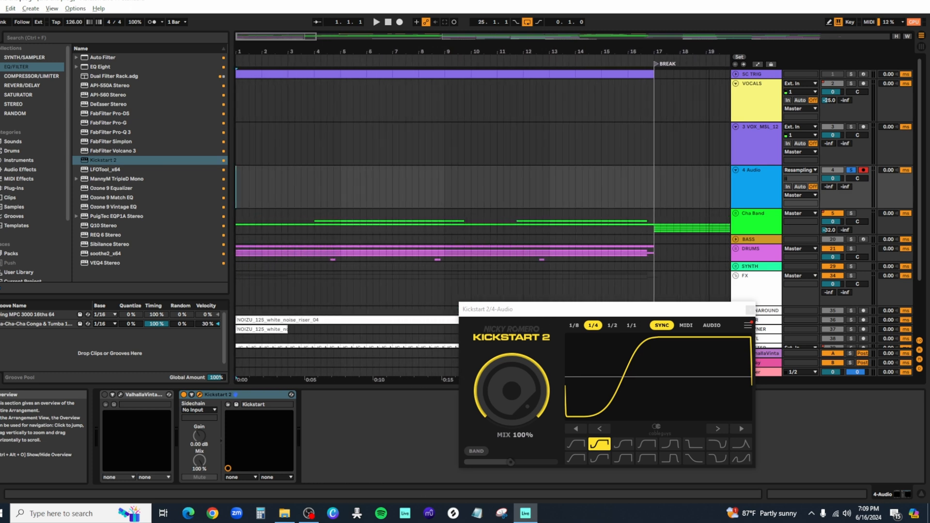
{"action": "left_click", "coordinate": [749, 309]}
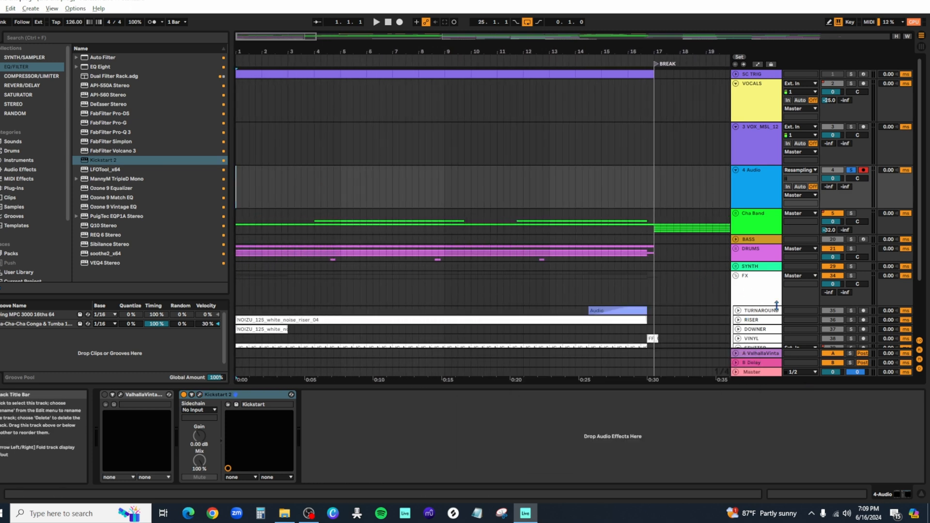
- Play the arrangement from the start with STUTTER soloed, and solo KICK in the DRUMS group alongside it
{"action": "scroll", "coordinate": [777, 305], "scroll_direction": "down", "scroll_amount": 3}
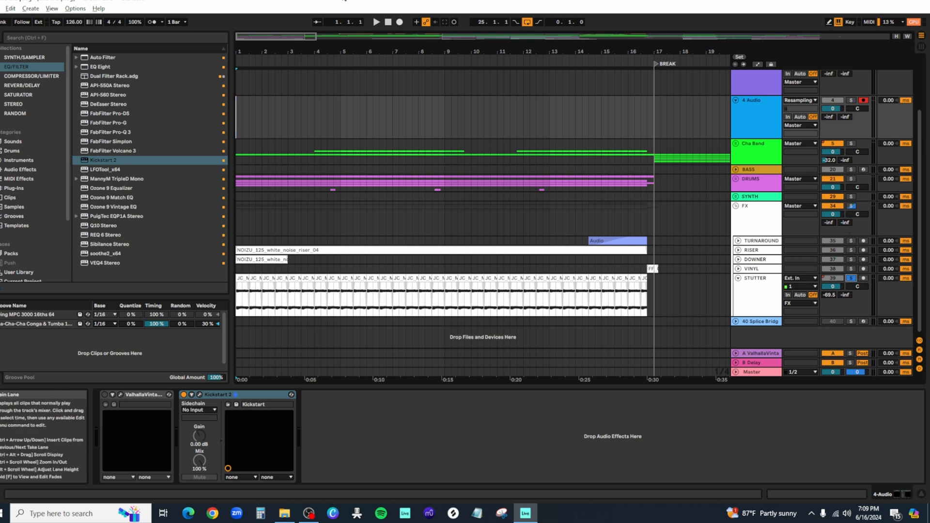
{"action": "left_click", "coordinate": [376, 22]}
{"action": "scroll", "coordinate": [762, 125], "scroll_direction": "up", "scroll_amount": 2}
{"action": "scroll", "coordinate": [761, 125], "scroll_direction": "up", "scroll_amount": 1}
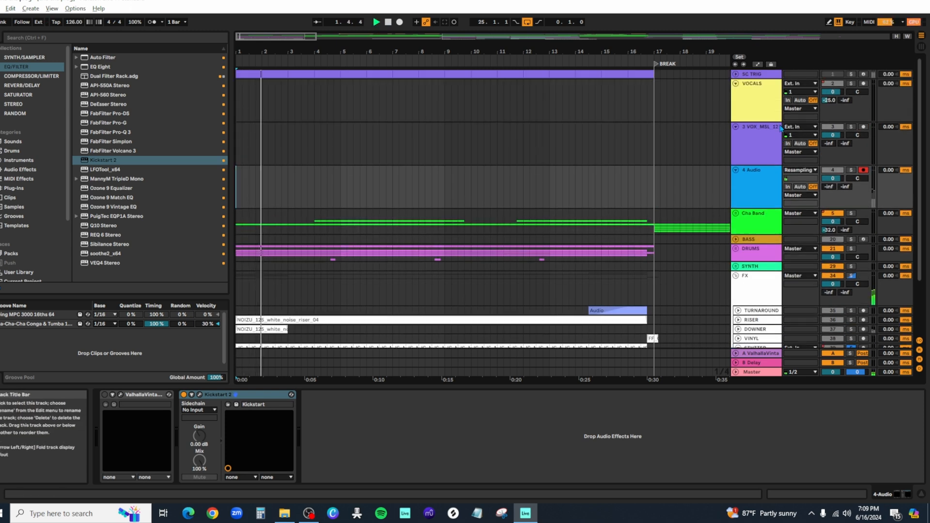
{"action": "left_click", "coordinate": [736, 248]}
{"action": "scroll", "coordinate": [841, 252], "scroll_direction": "down", "scroll_amount": 1}
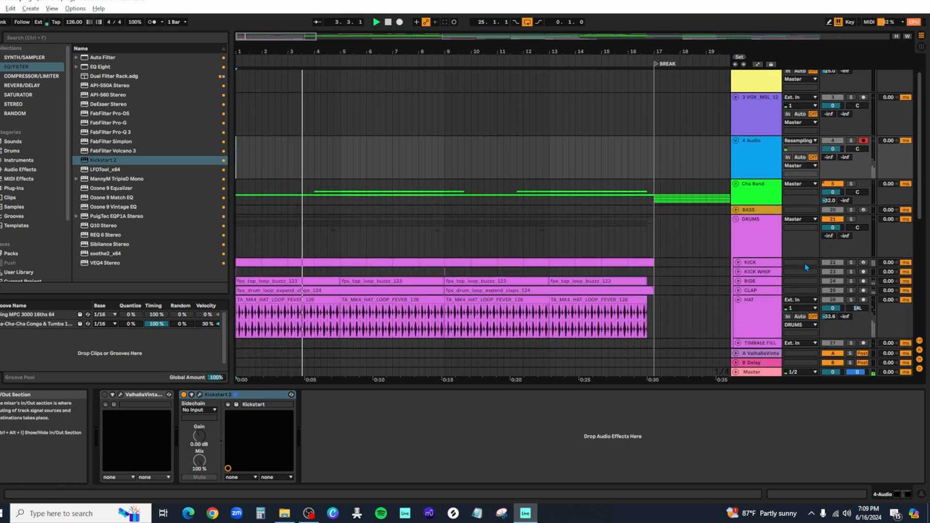
{"action": "left_click", "coordinate": [851, 262]}
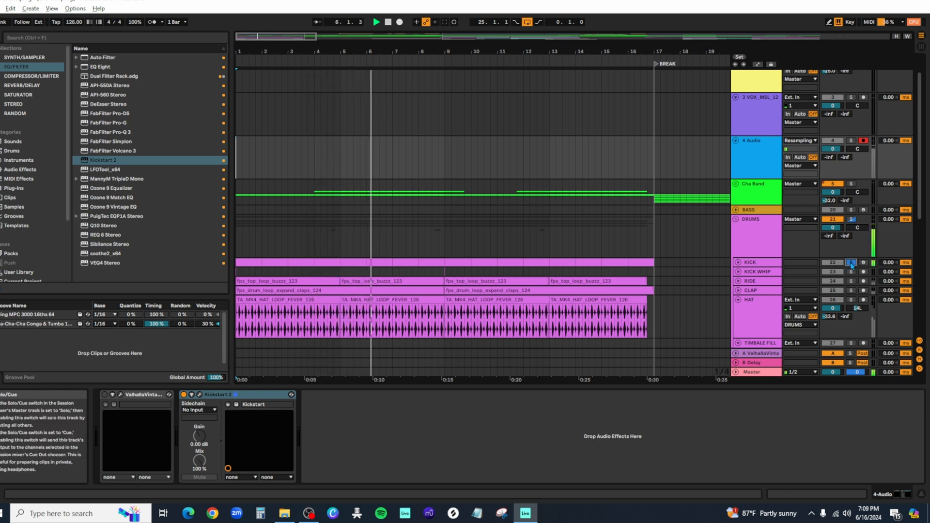
- Turn on Kickstart 2 in the STUTTER track's device chain during playback and clear the track solos
{"action": "scroll", "coordinate": [851, 265], "scroll_direction": "down", "scroll_amount": 3}
{"action": "scroll", "coordinate": [851, 264], "scroll_direction": "down", "scroll_amount": 10}
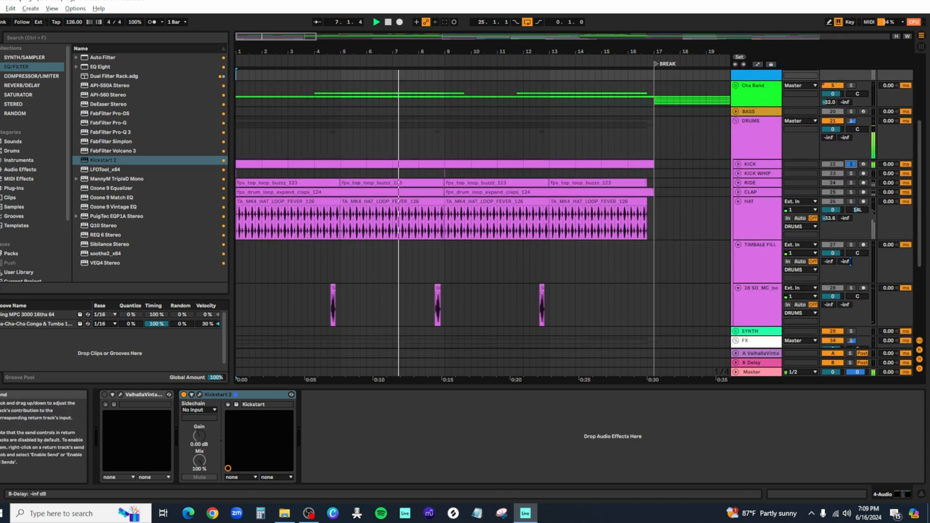
{"action": "left_click", "coordinate": [764, 290]}
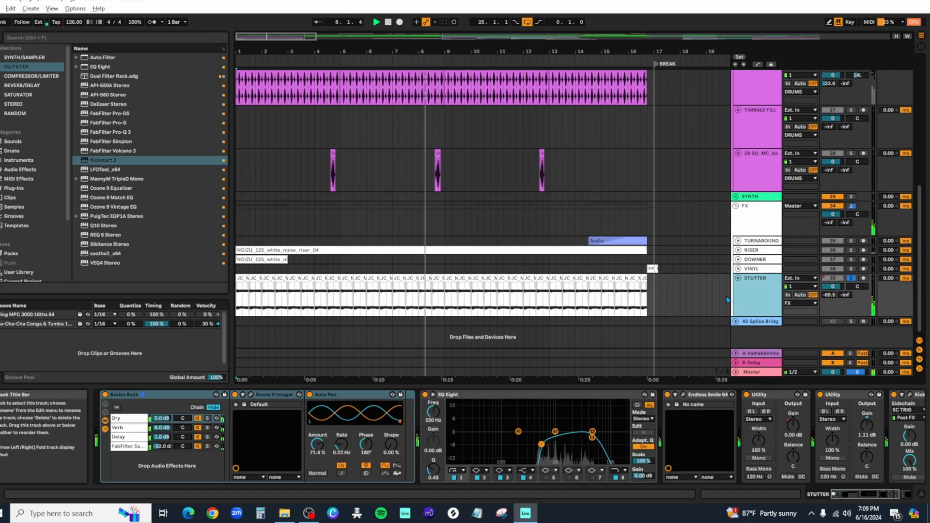
{"action": "left_click", "coordinate": [883, 494]}
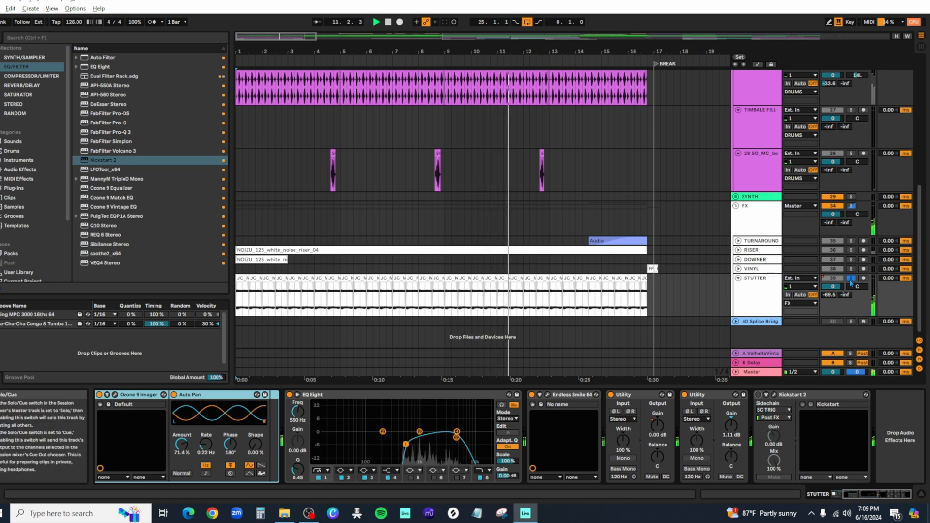
{"action": "left_click", "coordinate": [758, 394]}
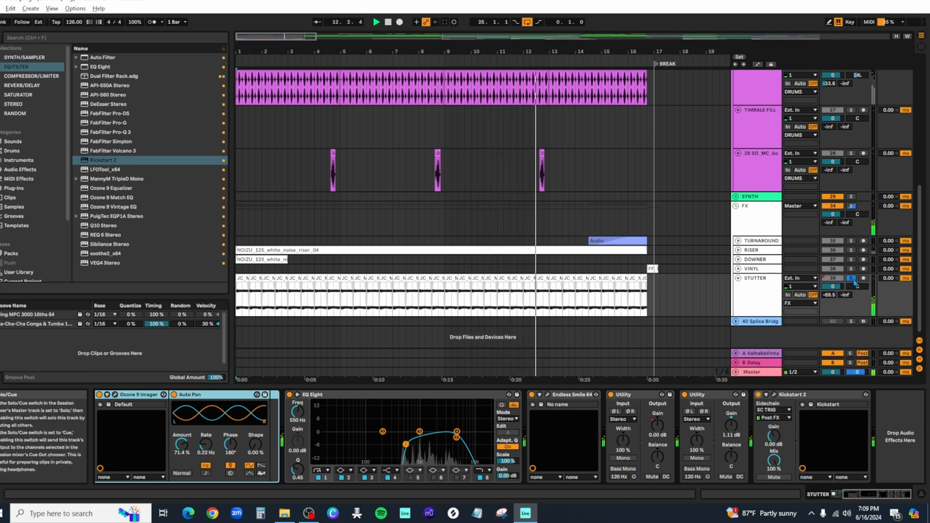
{"action": "left_click", "coordinate": [850, 278]}
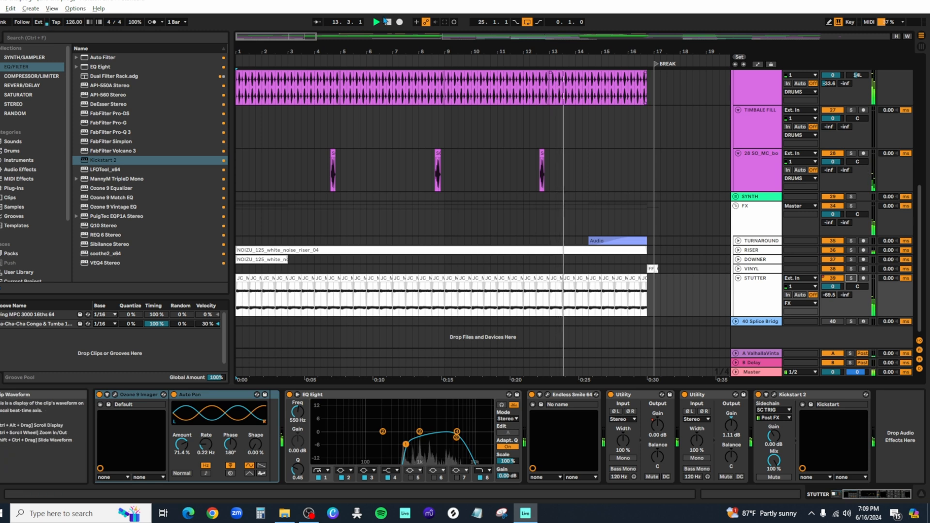
- Review the start of the STUTTER device chain and play the section leading into the BREAK marker with all tracks
{"action": "left_click", "coordinate": [388, 22]}
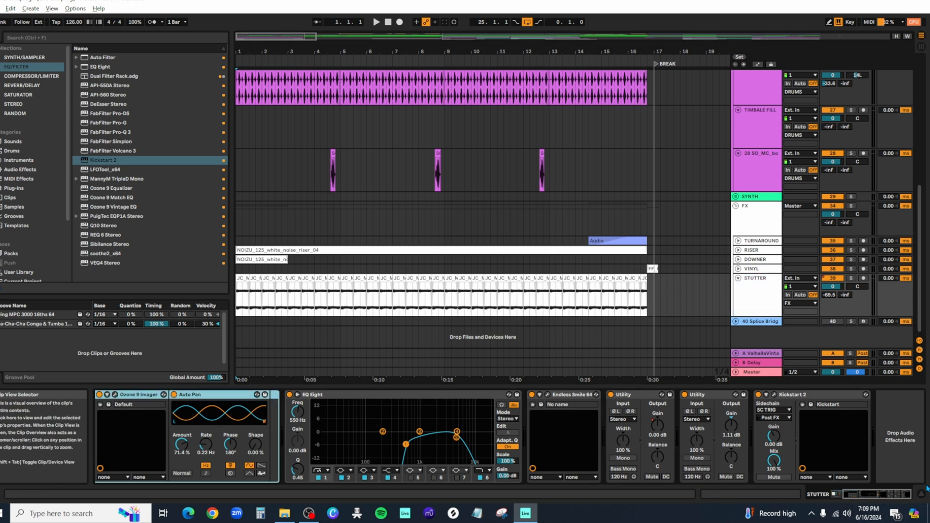
{"action": "left_click", "coordinate": [874, 497]}
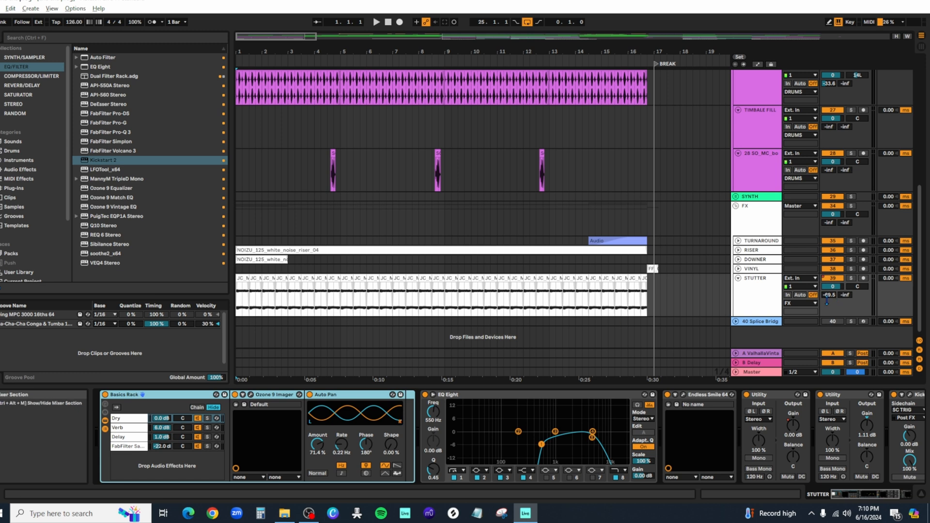
{"action": "left_click", "coordinate": [765, 293]}
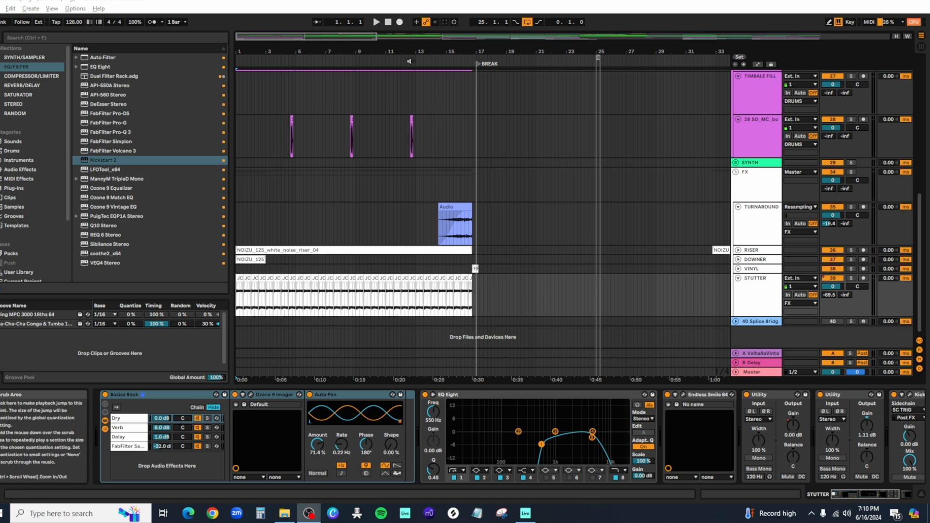
{"action": "left_click", "coordinate": [409, 61]}
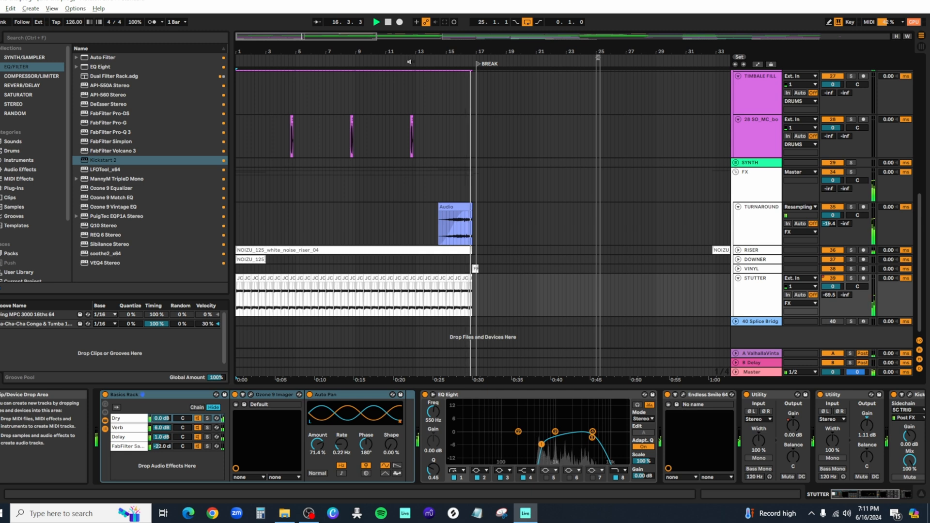
{"action": "left_click", "coordinate": [388, 22]}
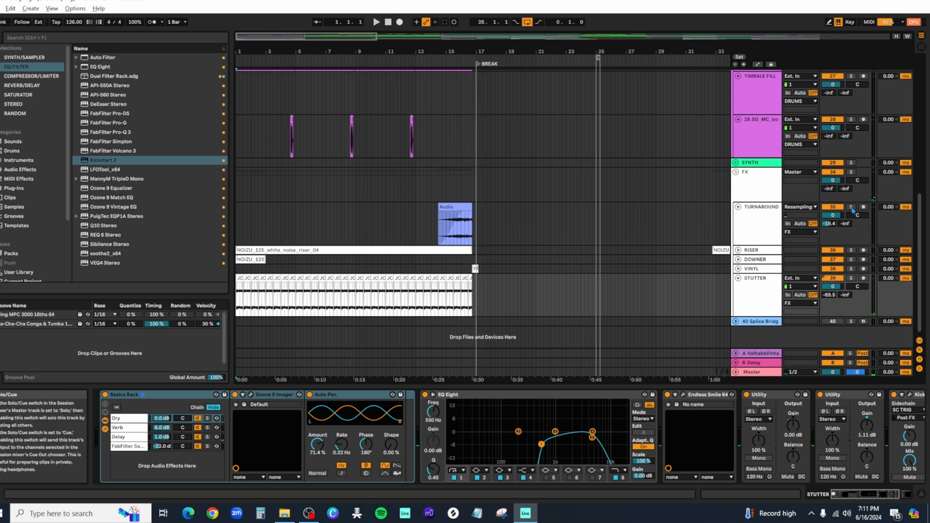
- Solo the TURNAROUND track, show its devices and play its clip before the BREAK marker
{"action": "left_click", "coordinate": [851, 208]}
{"action": "left_click", "coordinate": [777, 223]}
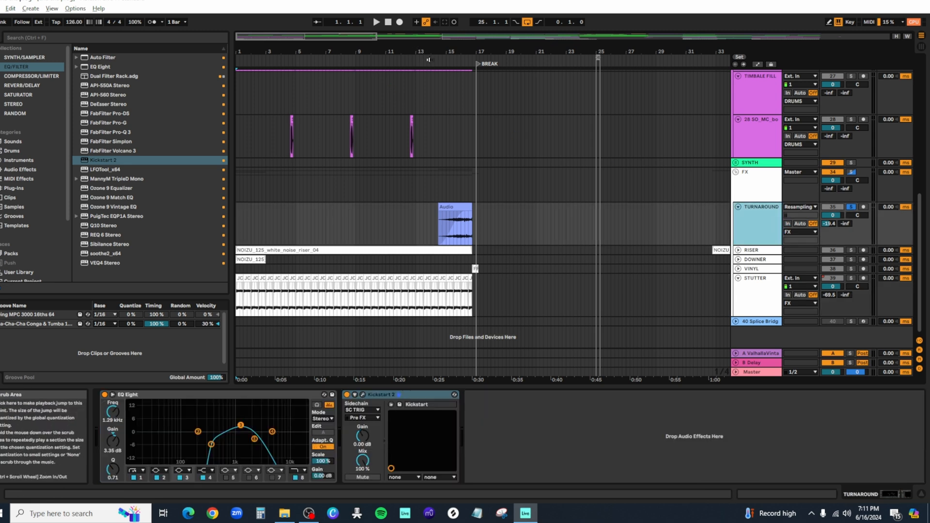
{"action": "key", "text": "space"}
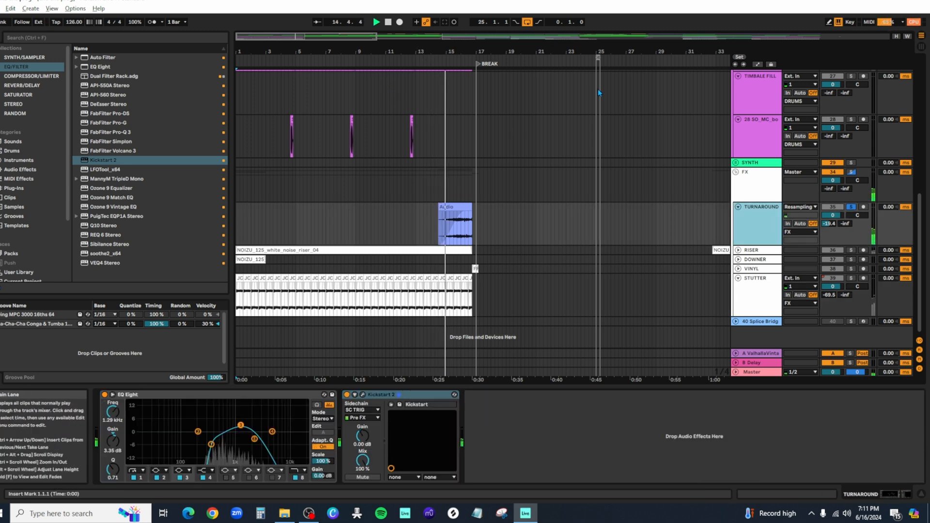
{"action": "double_click", "coordinate": [390, 24]}
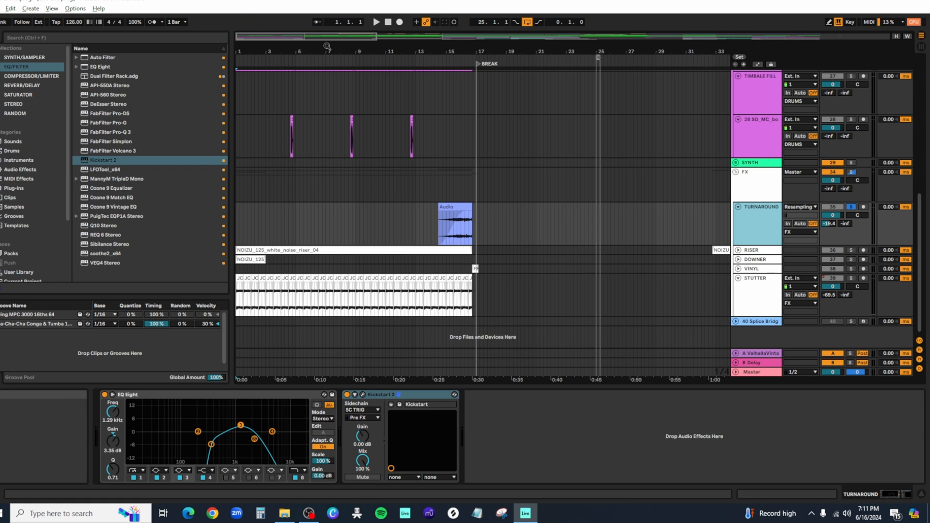
- Listen to the build-up into the DROP from about bar 37 with all tracks unsoloed
{"action": "mouse_move", "coordinate": [339, 39]}
{"action": "left_mouse_down"}
{"action": "mouse_move", "coordinate": [335, 19]}
{"action": "mouse_move", "coordinate": [335, 30]}
{"action": "left_mouse_up"}
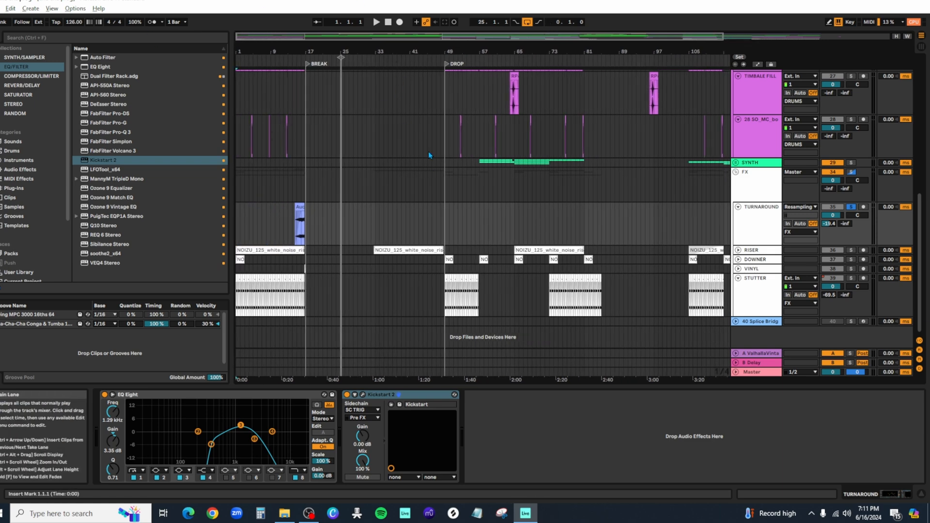
{"action": "scroll", "coordinate": [548, 155], "scroll_direction": "up", "scroll_amount": 8}
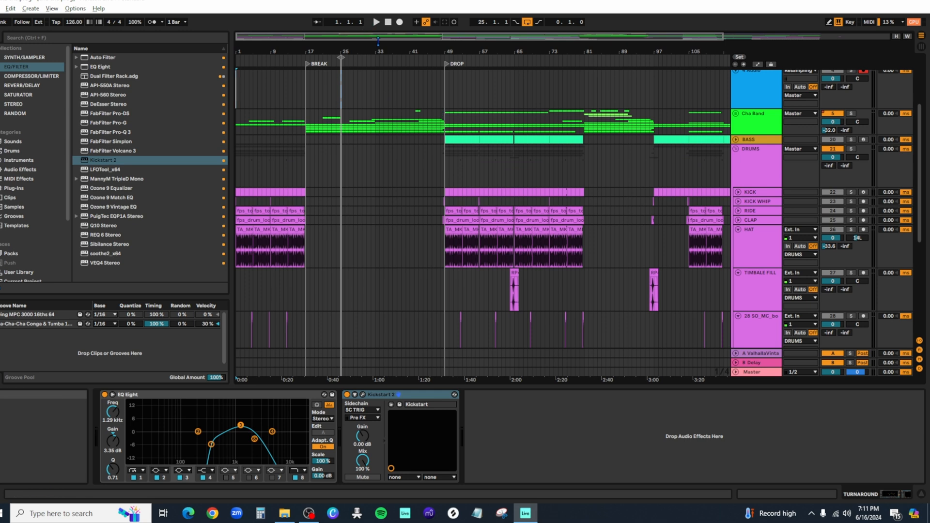
{"action": "left_click", "coordinate": [396, 62]}
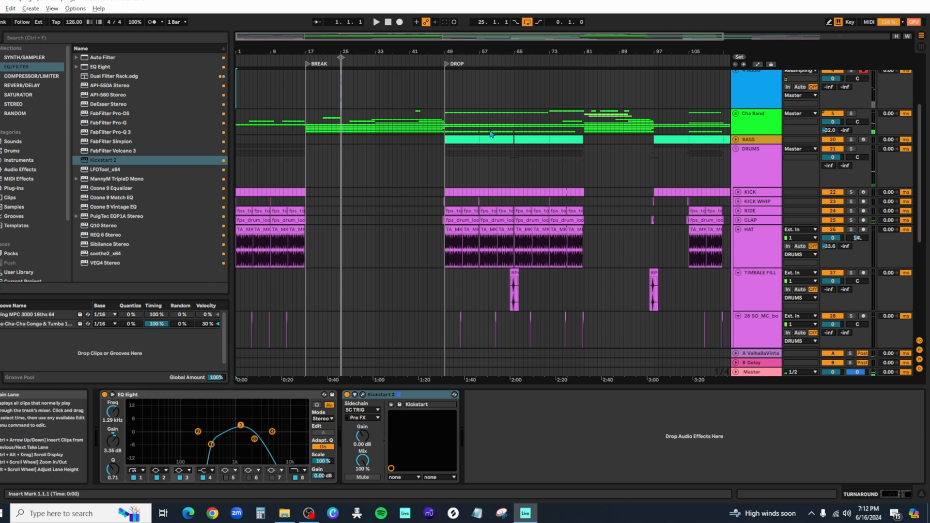
- Solo the Cha Band group and select the 4 Audio track
{"action": "scroll", "coordinate": [780, 104], "scroll_direction": "up", "scroll_amount": 2}
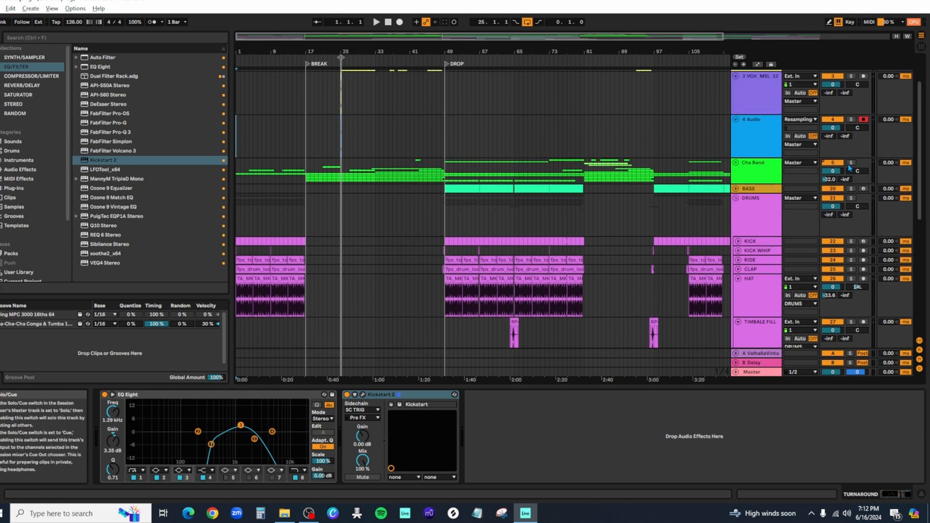
{"action": "scroll", "coordinate": [851, 163], "scroll_direction": "up", "scroll_amount": 2}
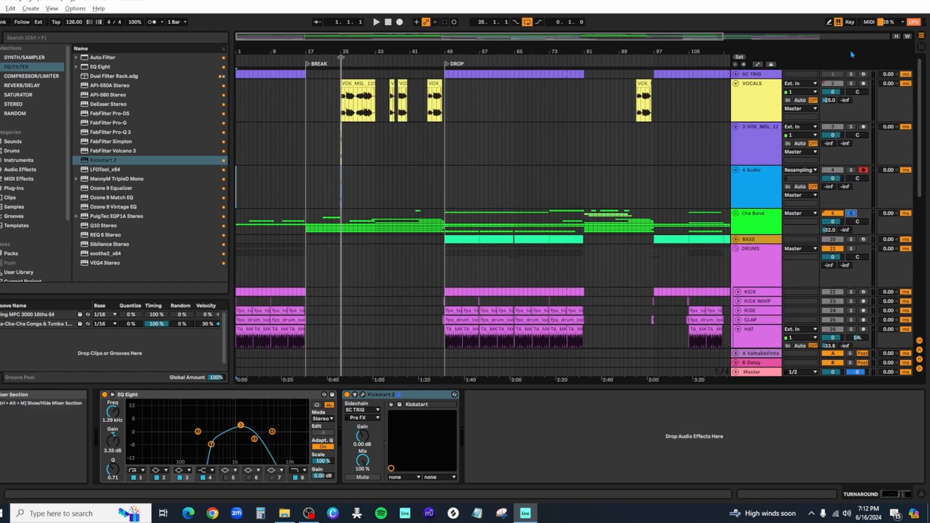
{"action": "scroll", "coordinate": [823, 125], "scroll_direction": "down", "scroll_amount": 1}
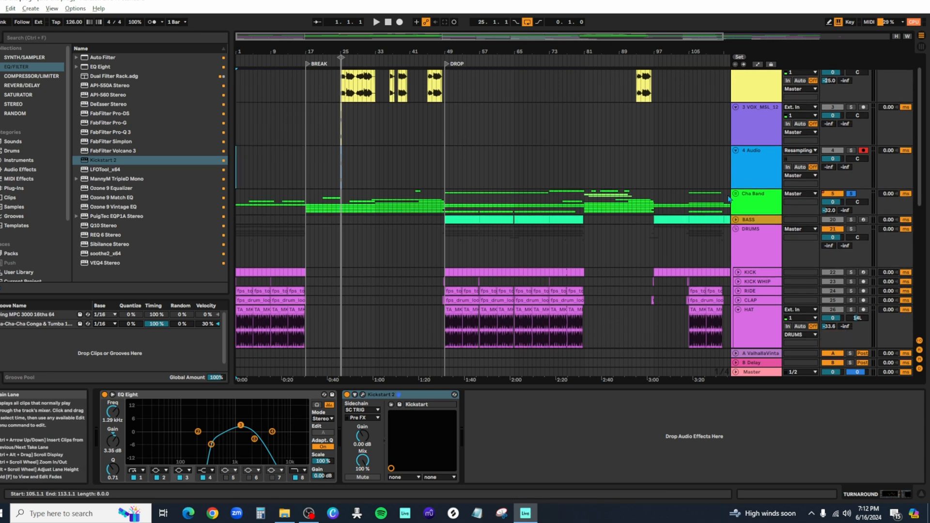
{"action": "left_click", "coordinate": [766, 172]}
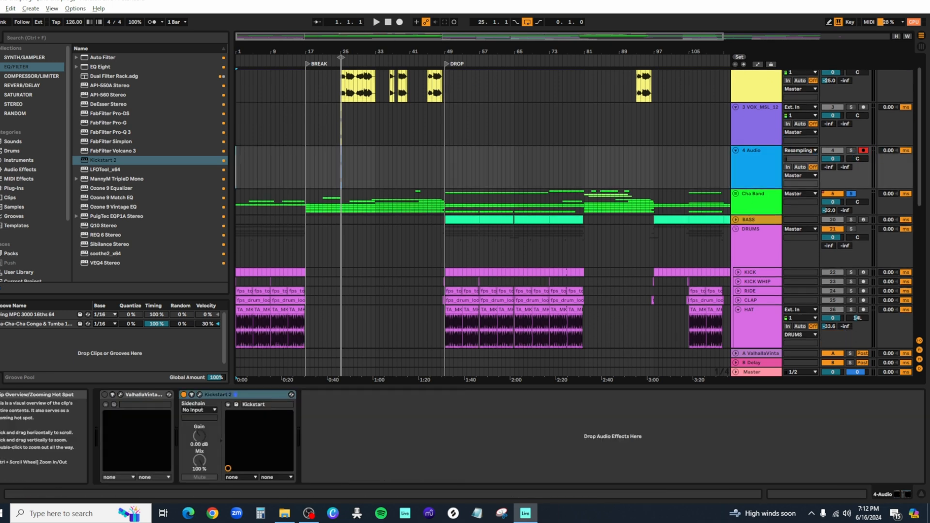
- Resample the soloed Cha Band onto the 4 Audio track from about bar 37 to just past the DROP marker
{"action": "left_click_drag", "start_coordinate": [299, 36], "coordinate": [334, 38]}
{"action": "left_click_drag", "start_coordinate": [433, 103], "coordinate": [495, 171]}
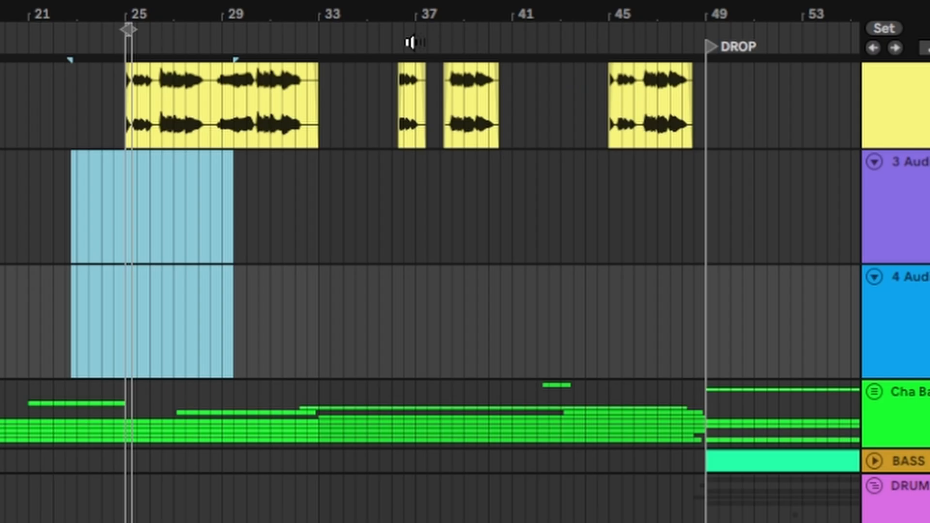
{"action": "left_click", "coordinate": [561, 62]}
{"action": "left_click", "coordinate": [400, 22]}
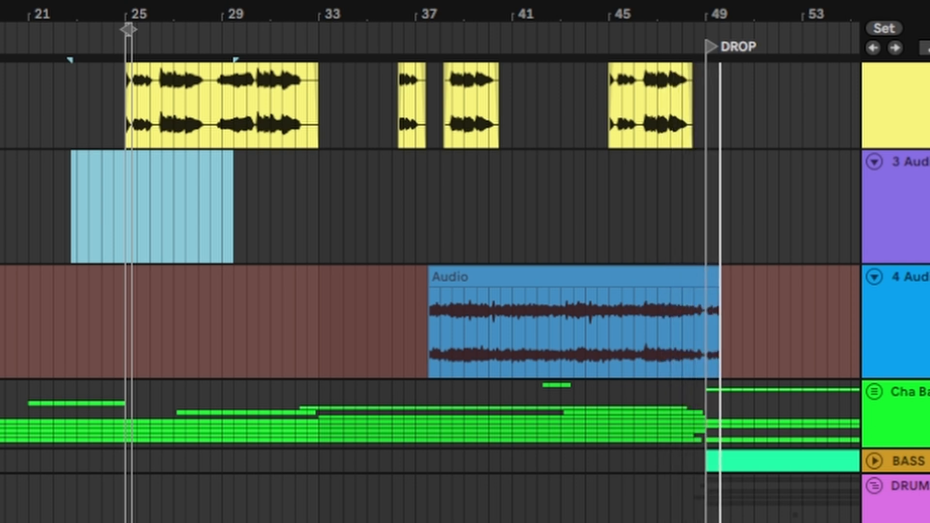
{"action": "double_click", "coordinate": [388, 23]}
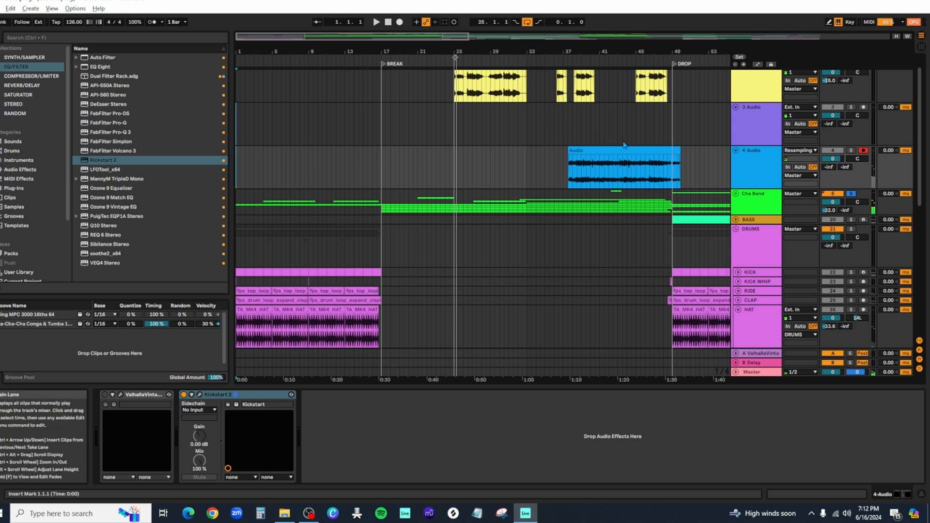
- Trim the end of the recorded 4 Audio clip to the DROP marker at 49.1.1
{"action": "left_click_drag", "start_coordinate": [680, 151], "coordinate": [675, 152]}
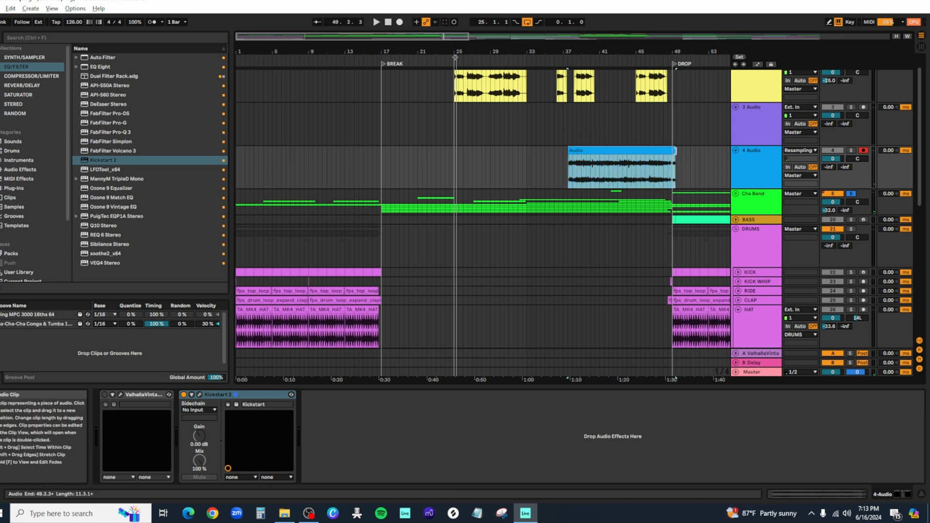
{"action": "right_click", "coordinate": [690, 160]}
{"action": "left_click", "coordinate": [790, 262]}
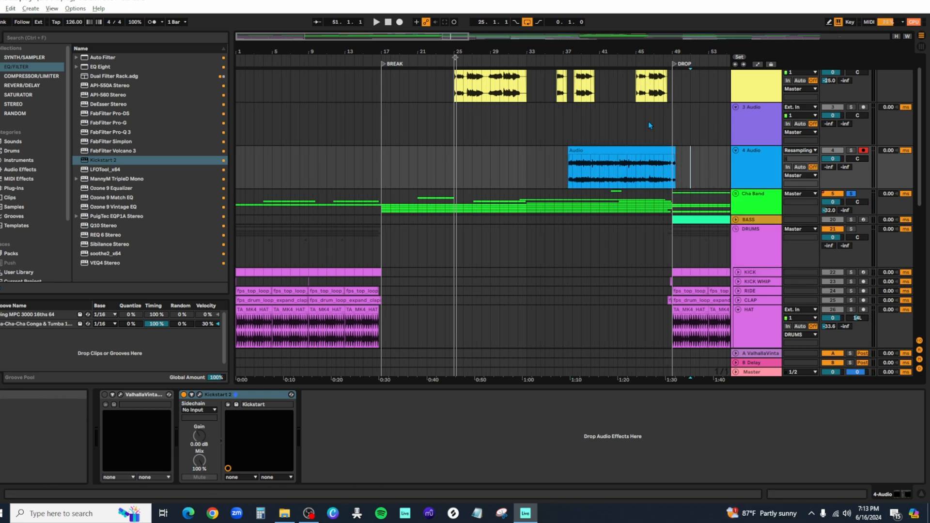
{"action": "left_click_drag", "start_coordinate": [674, 151], "coordinate": [672, 151]}
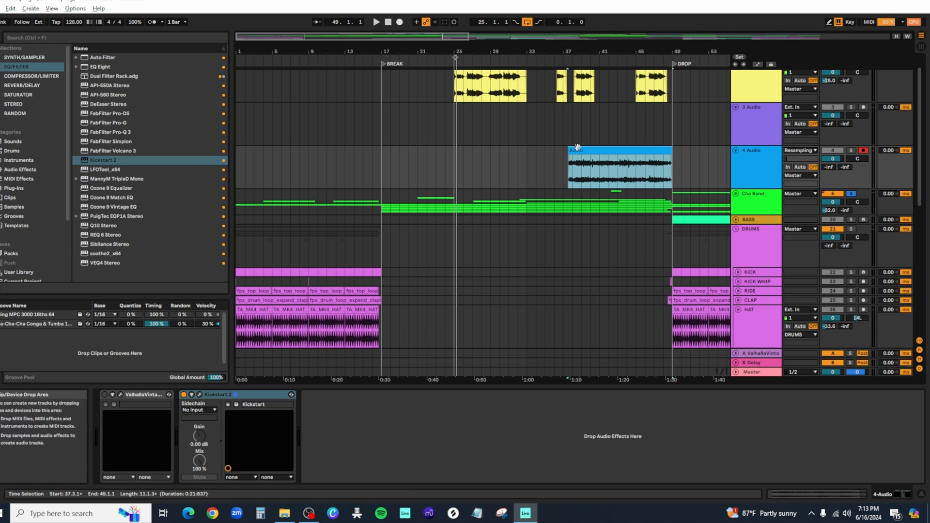
- Trim the start of the 4 Audio clip to 45.1.1, then solo the track and play the clip up to the DROP
{"action": "left_click_drag", "start_coordinate": [568, 154], "coordinate": [638, 157]}
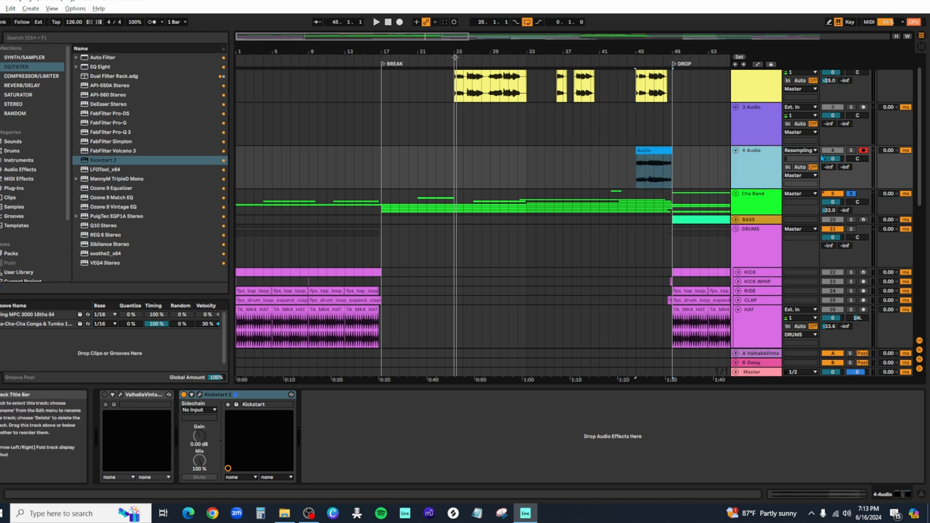
{"action": "left_click", "coordinate": [851, 151]}
{"action": "key", "text": "space"}
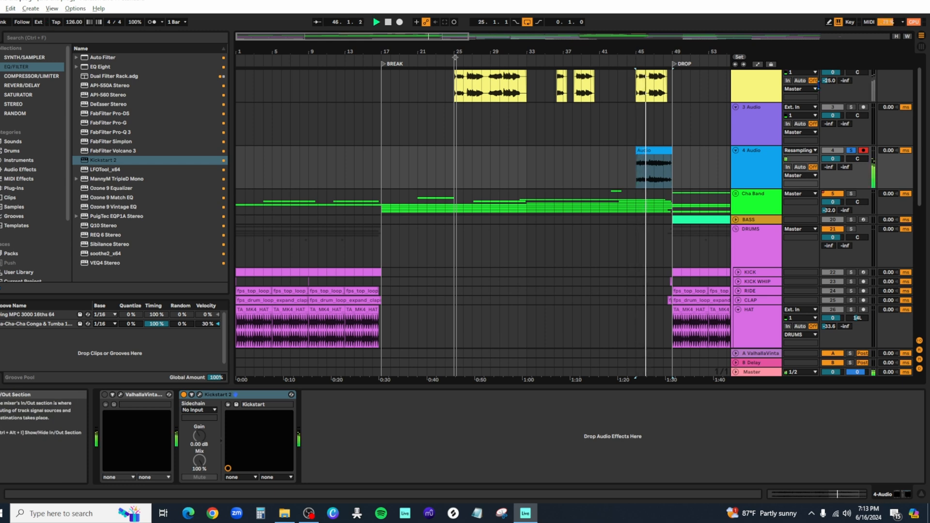
{"action": "left_click", "coordinate": [771, 179]}
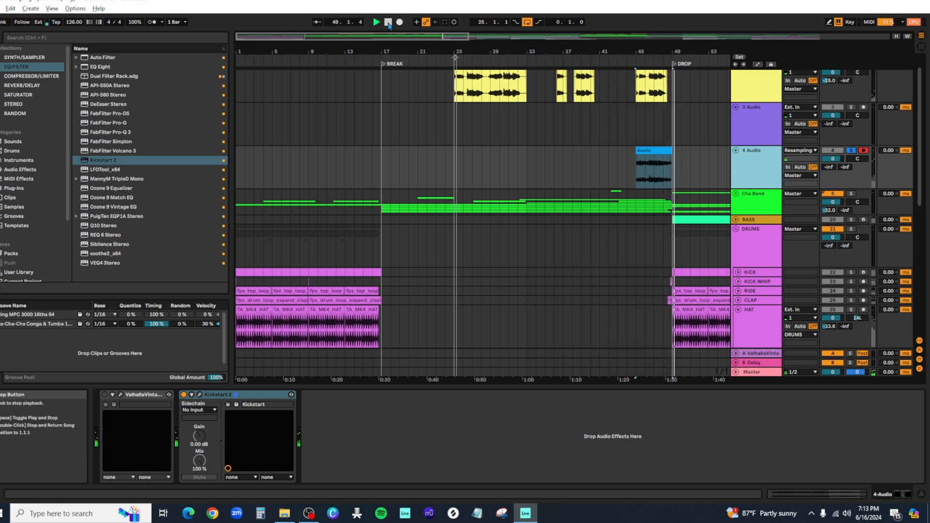
{"action": "double_click", "coordinate": [388, 22]}
- Apply a fade-in across the full length of the 4 Audio clip before the DROP and play it back
{"action": "left_click", "coordinate": [647, 158]}
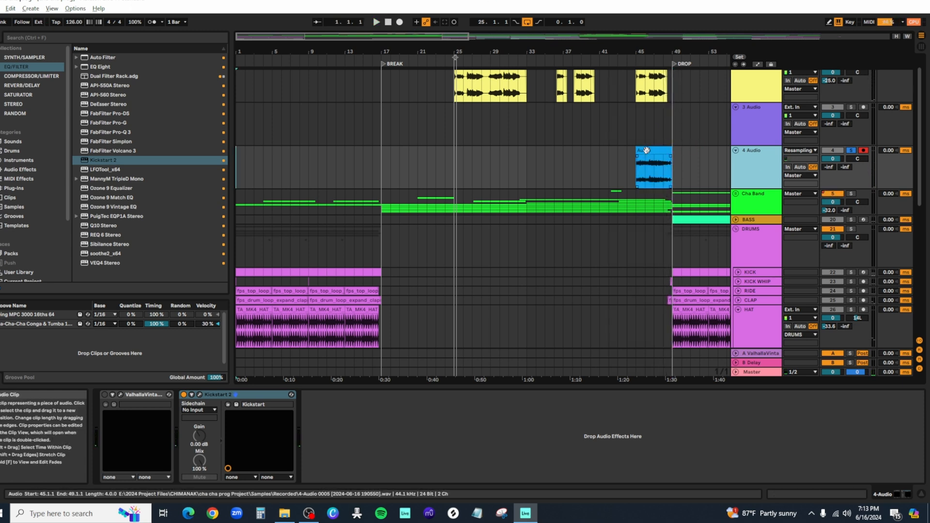
{"action": "left_click", "coordinate": [645, 151]}
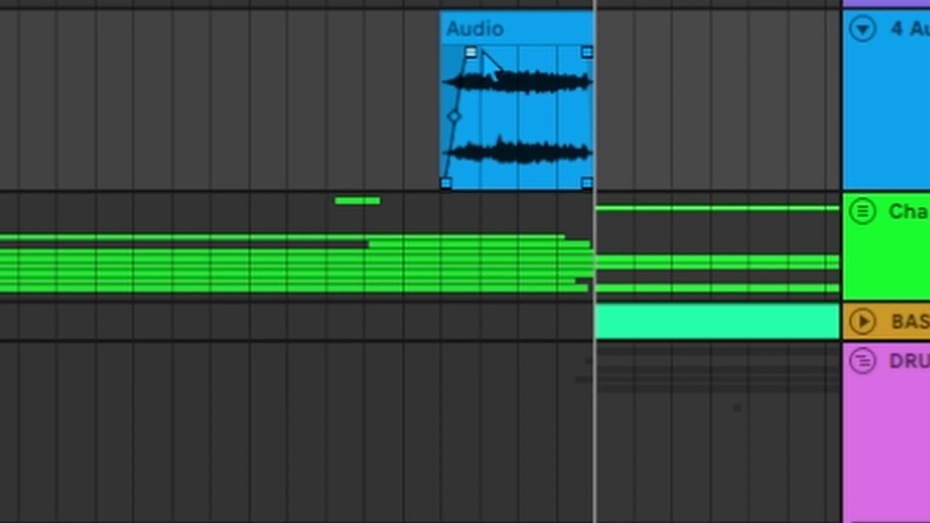
{"action": "left_click_drag", "start_coordinate": [642, 154], "coordinate": [653, 154]}
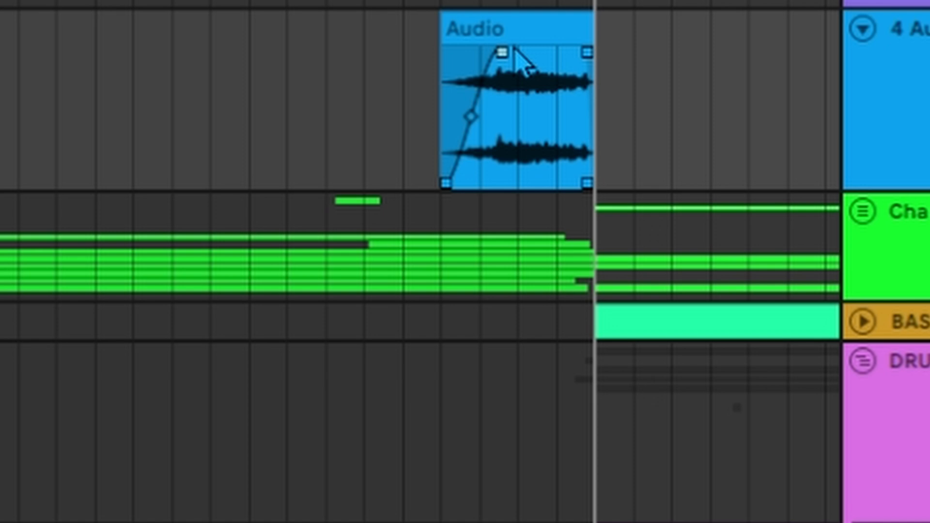
{"action": "left_click_drag", "start_coordinate": [514, 48], "coordinate": [623, 31]}
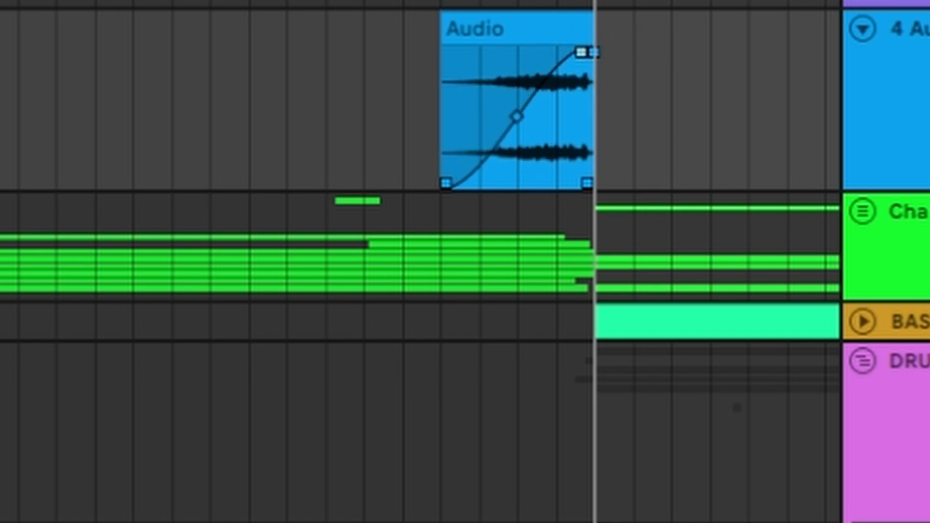
{"action": "key", "text": "space"}
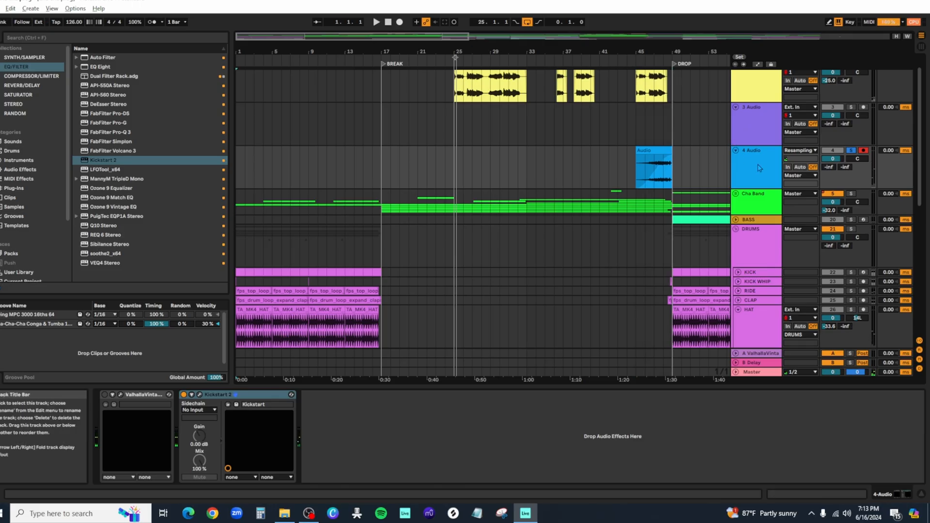
{"action": "left_click", "coordinate": [757, 165]}
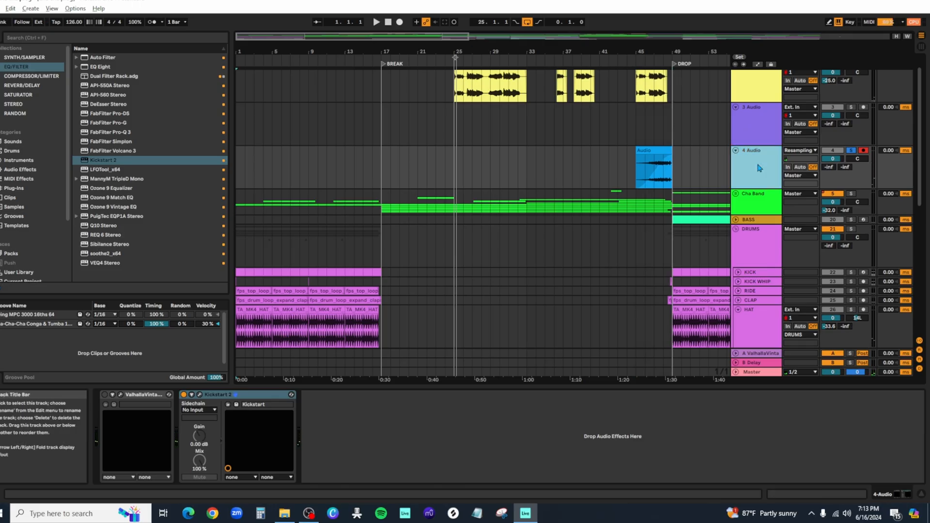
- Examine the finished TURNAROUND track before the BREAK and the Kickstart 2 sidechain curve in its effect chain
{"action": "scroll", "coordinate": [757, 167], "scroll_direction": "down", "scroll_amount": 5}
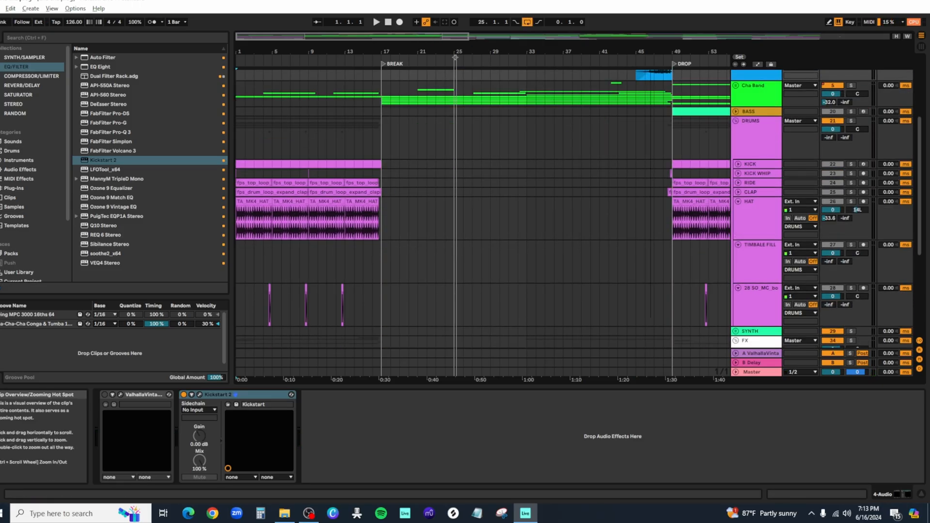
{"action": "left_click_drag", "start_coordinate": [352, 37], "coordinate": [318, 48]}
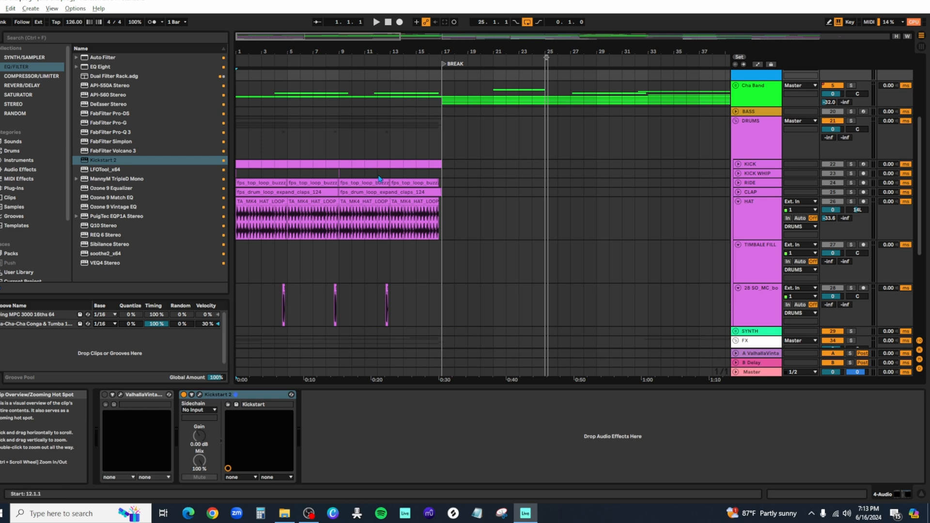
{"action": "scroll", "coordinate": [385, 204], "scroll_direction": "down", "scroll_amount": 8}
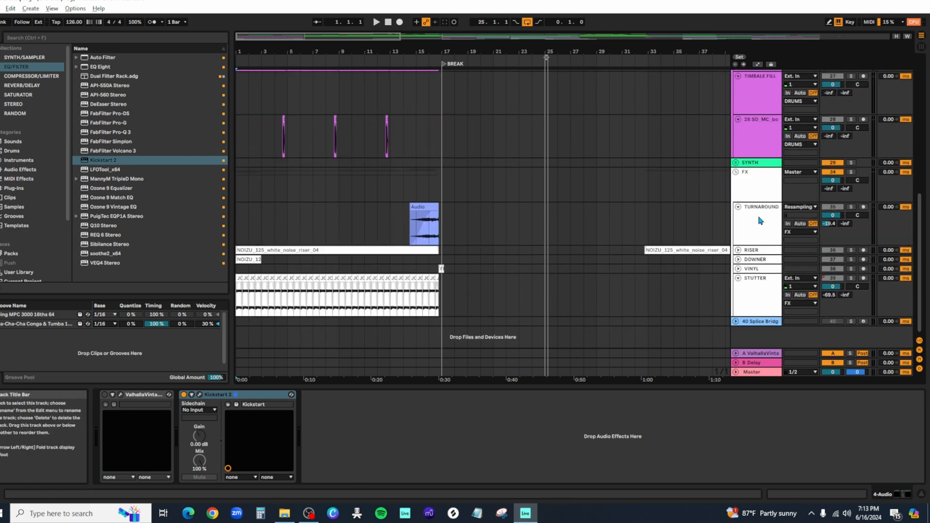
{"action": "left_click", "coordinate": [759, 221]}
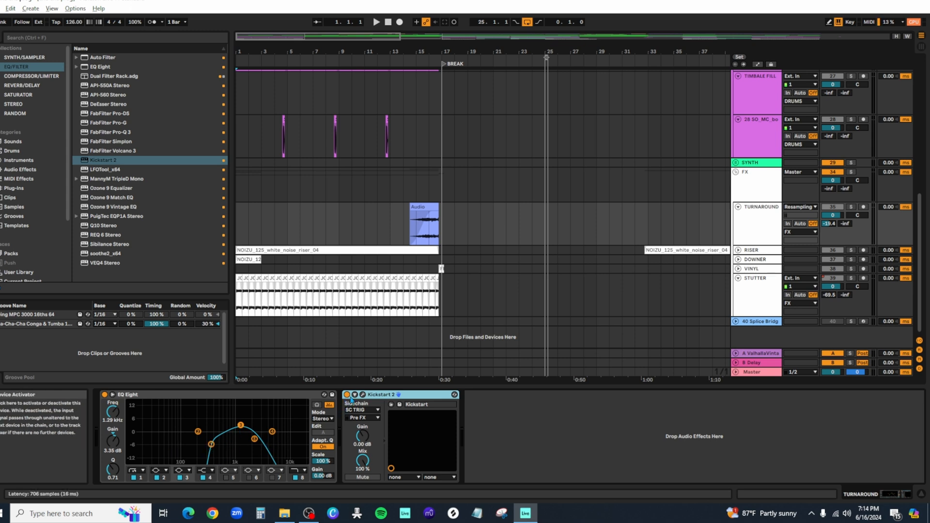
{"action": "left_click", "coordinate": [363, 394]}
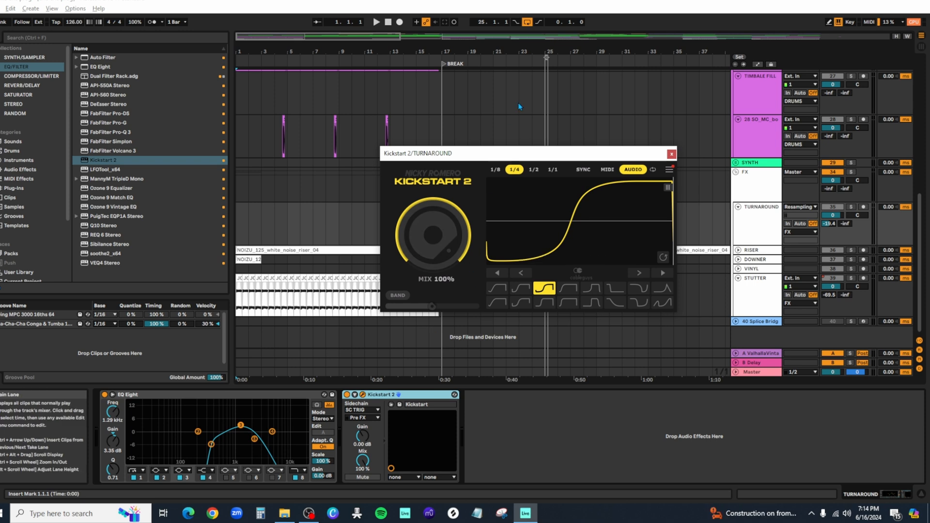
{"action": "left_click", "coordinate": [671, 154]}
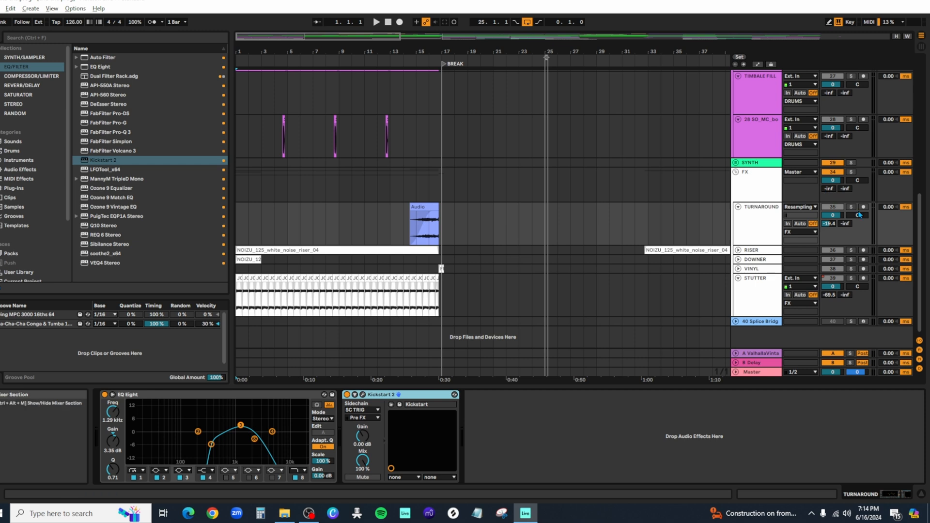
- Bypass Kickstart 2 on the TURNAROUND track and listen from about bar 13 to the BREAK with all tracks unsoloed
{"action": "left_click", "coordinate": [779, 231]}
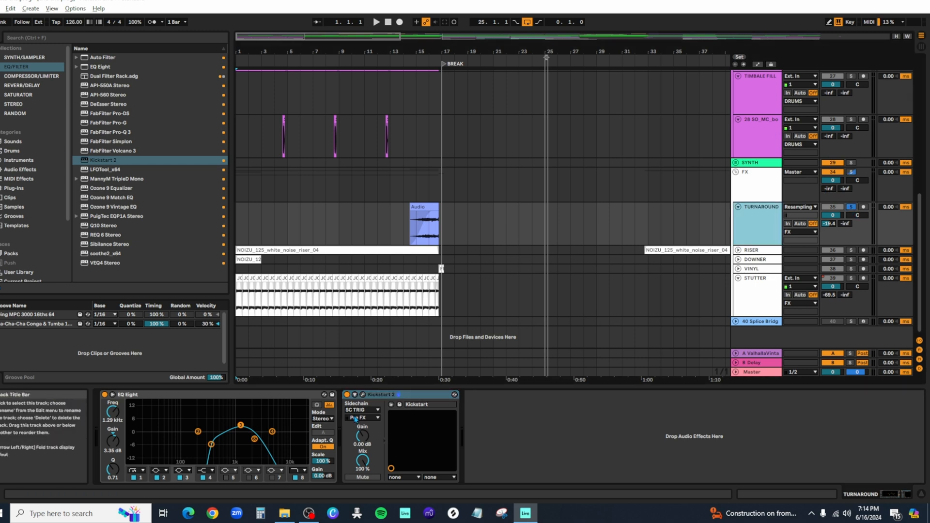
{"action": "left_click", "coordinate": [351, 400]}
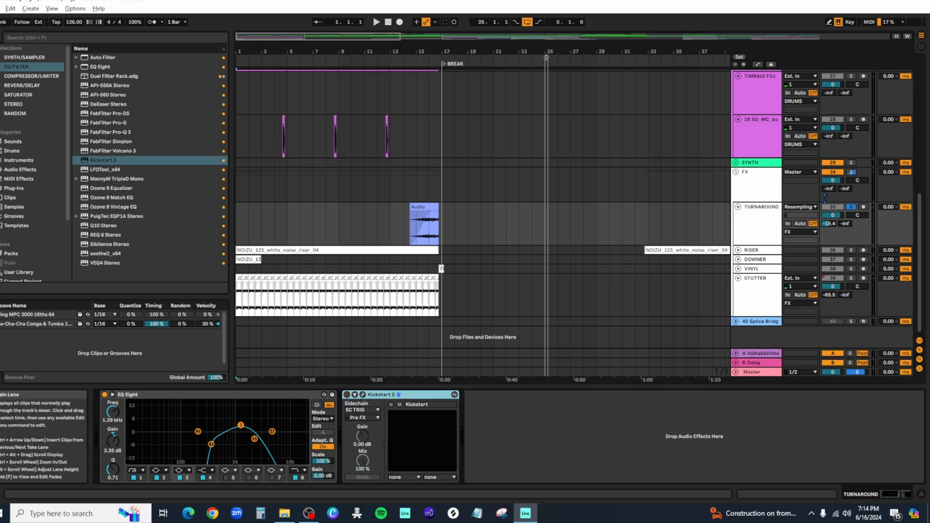
{"action": "left_click", "coordinate": [851, 207]}
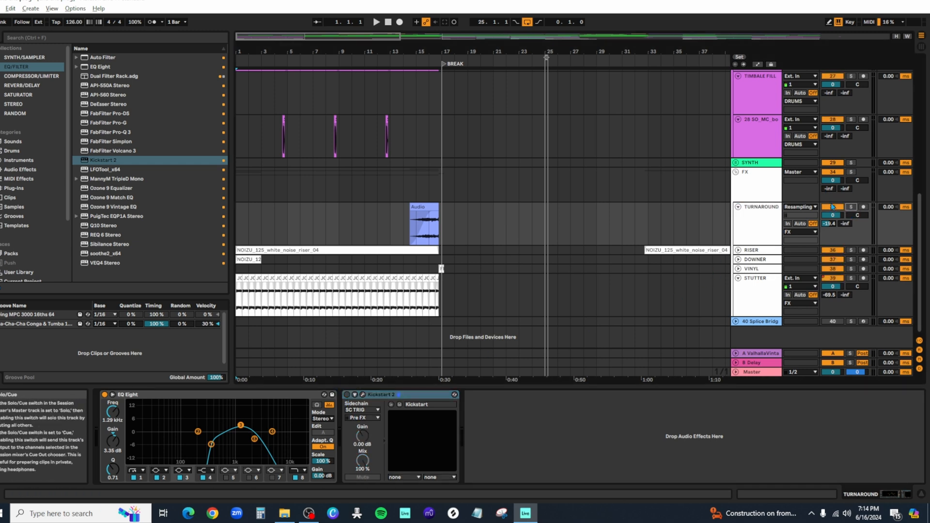
{"action": "left_click", "coordinate": [396, 57]}
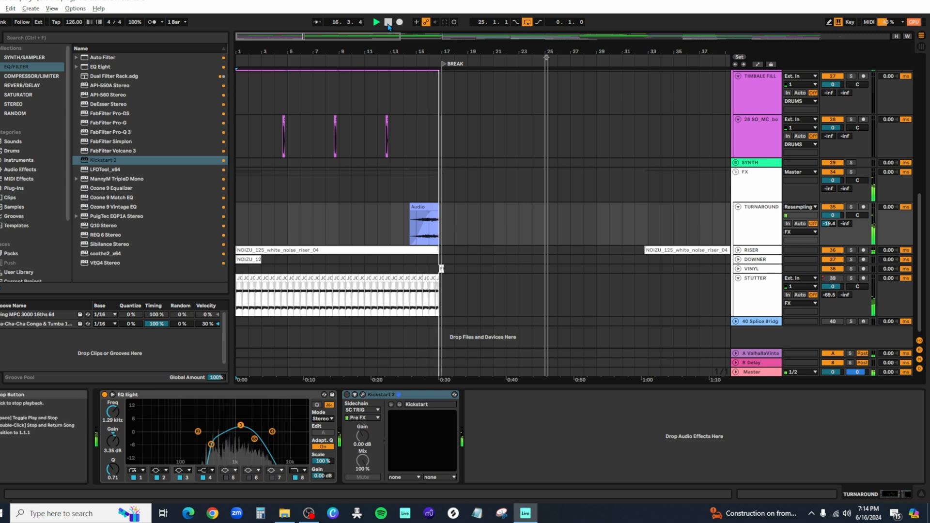
{"action": "double_click", "coordinate": [388, 23]}
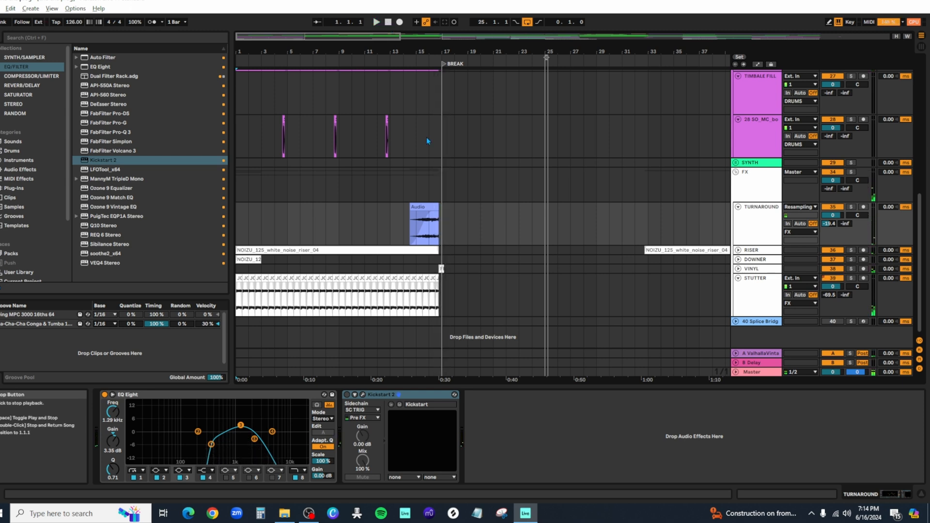
- Re-enable Kickstart 2 on the TURNAROUND track and listen again from about bar 13
{"action": "left_click", "coordinate": [347, 394]}
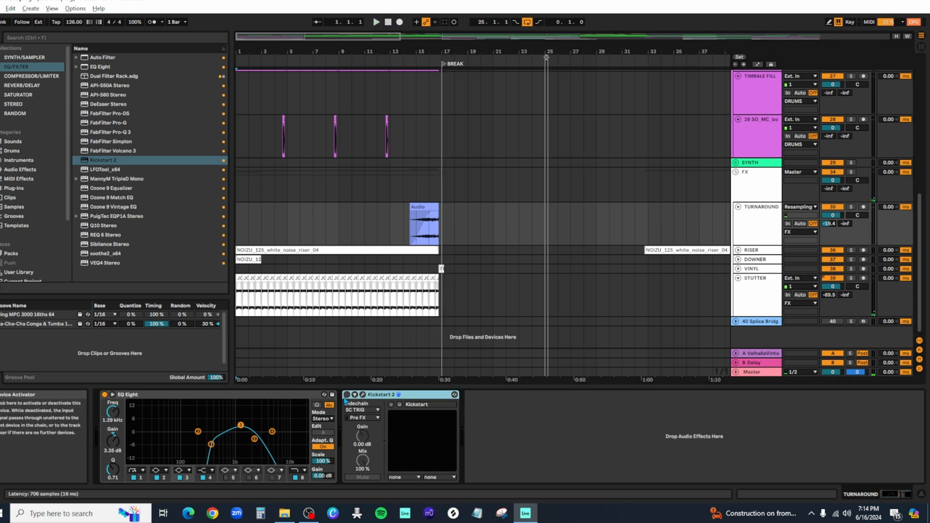
{"action": "left_click", "coordinate": [601, 457]}
{"action": "left_click", "coordinate": [401, 61]}
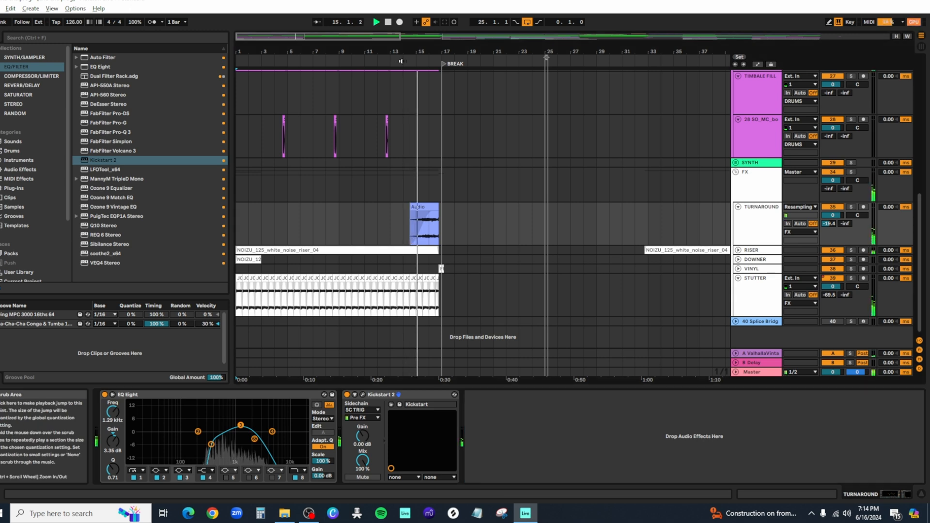
{"action": "double_click", "coordinate": [387, 23]}
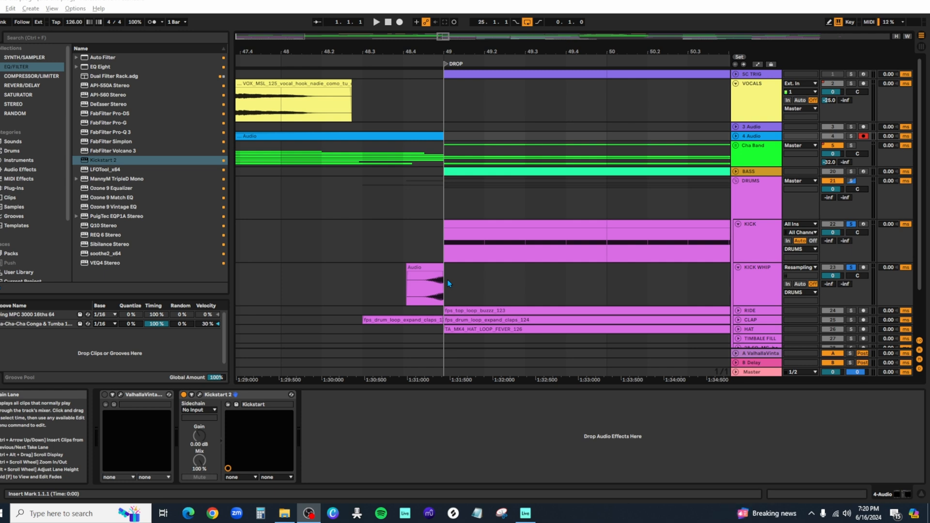
- Open the KICK WHIP clip before the DROP in the sample editor and play it soloed from 48.4.1
{"action": "double_click", "coordinate": [427, 266]}
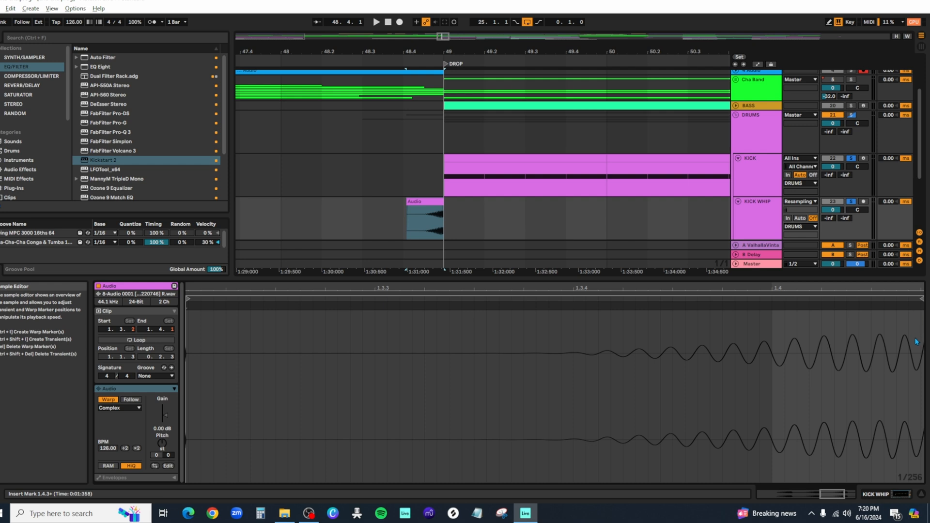
{"action": "left_click", "coordinate": [852, 202]}
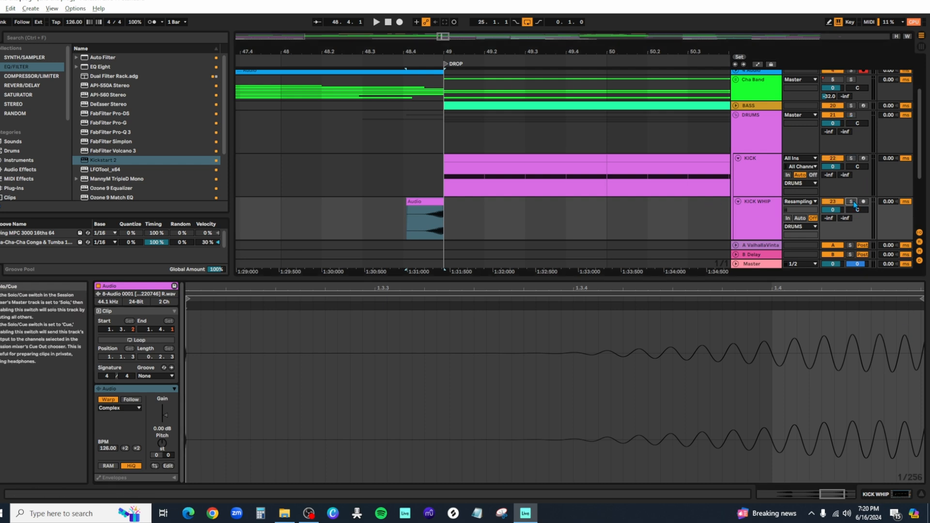
{"action": "left_click", "coordinate": [853, 203]}
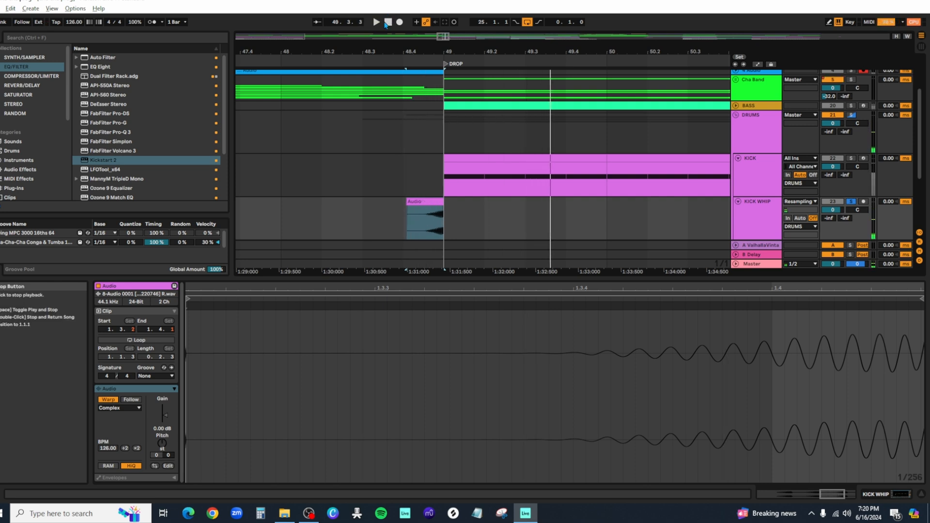
{"action": "double_click", "coordinate": [387, 22]}
{"action": "left_click", "coordinate": [770, 214]}
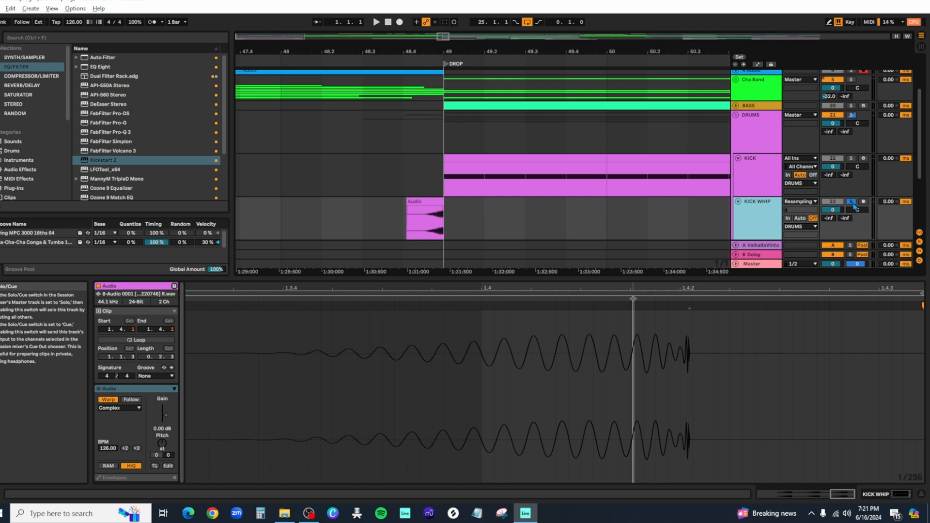
- Unsolo the KICK WHIP track, deactivate it, and listen to the build-up into the DROP from about bar 44
{"action": "left_click", "coordinate": [852, 202]}
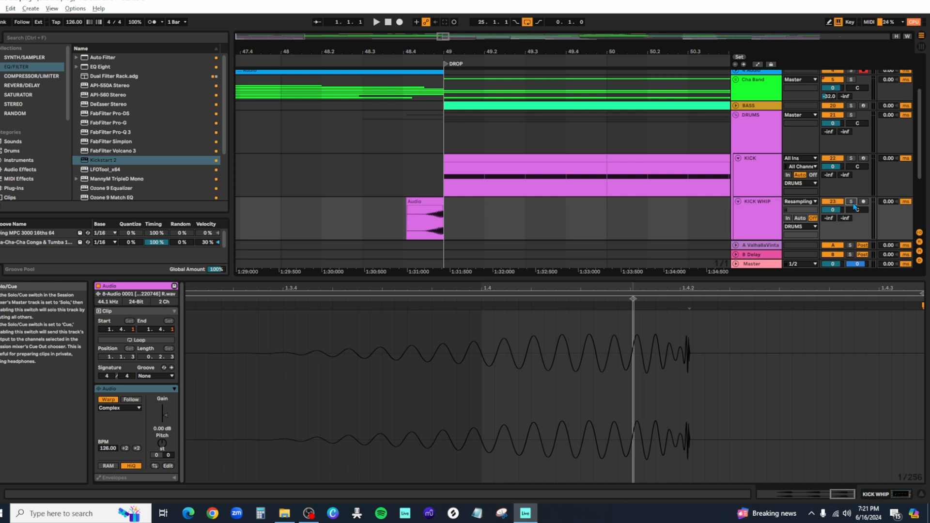
{"action": "left_click", "coordinate": [831, 202]}
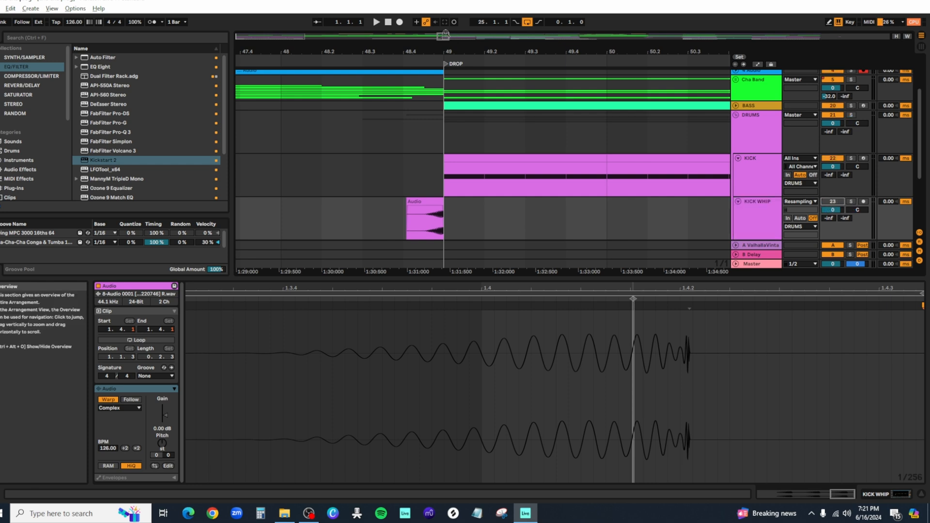
{"action": "left_click_drag", "start_coordinate": [531, 51], "coordinate": [531, 10]}
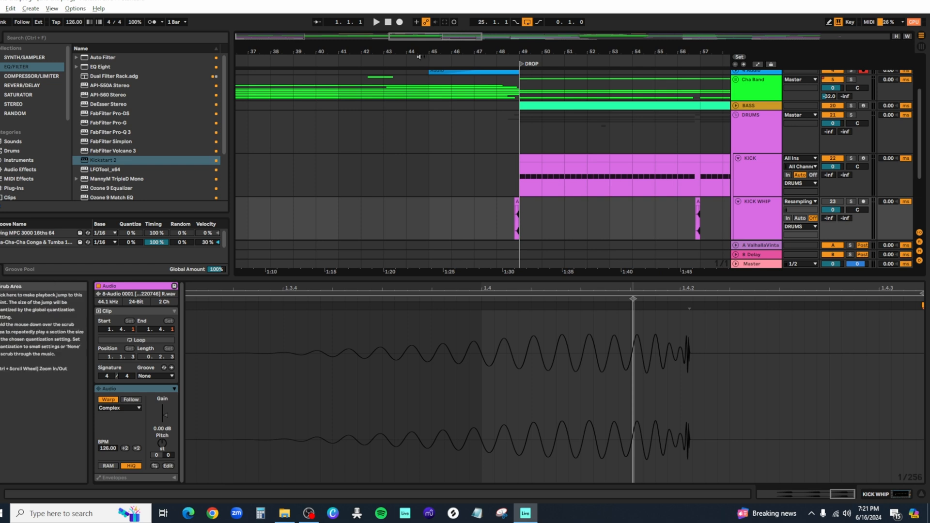
{"action": "scroll", "coordinate": [414, 61], "scroll_direction": "down", "scroll_amount": 3}
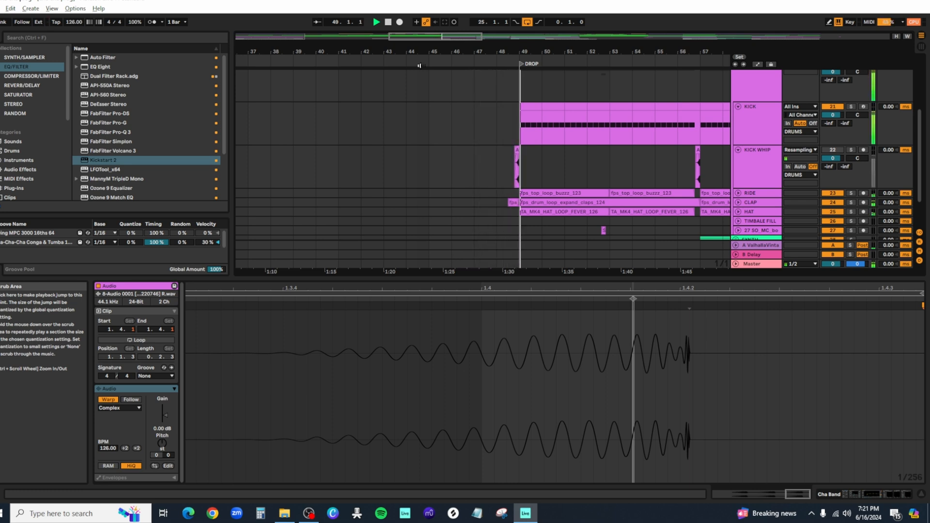
{"action": "double_click", "coordinate": [388, 23]}
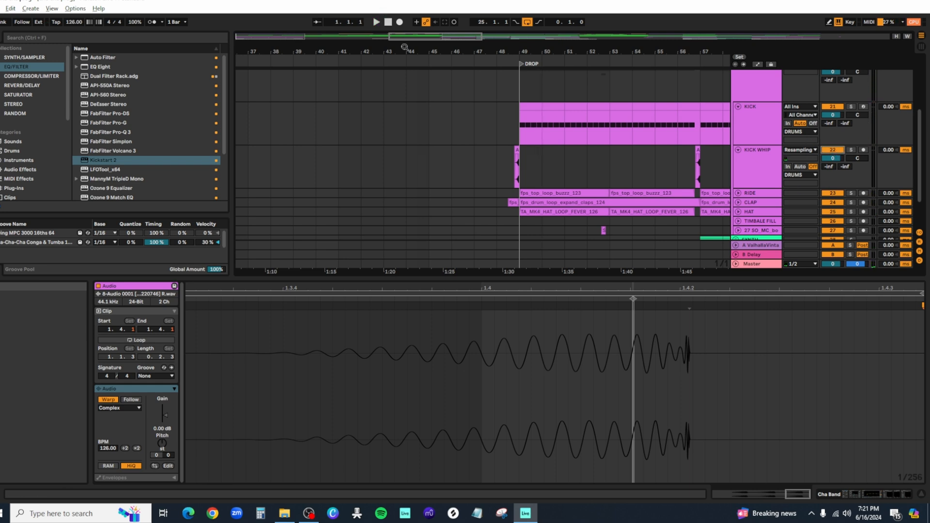
- Listen to the transition into the DROP from about bar 41 with the KICK WHIP track active
{"action": "left_click", "coordinate": [349, 59]}
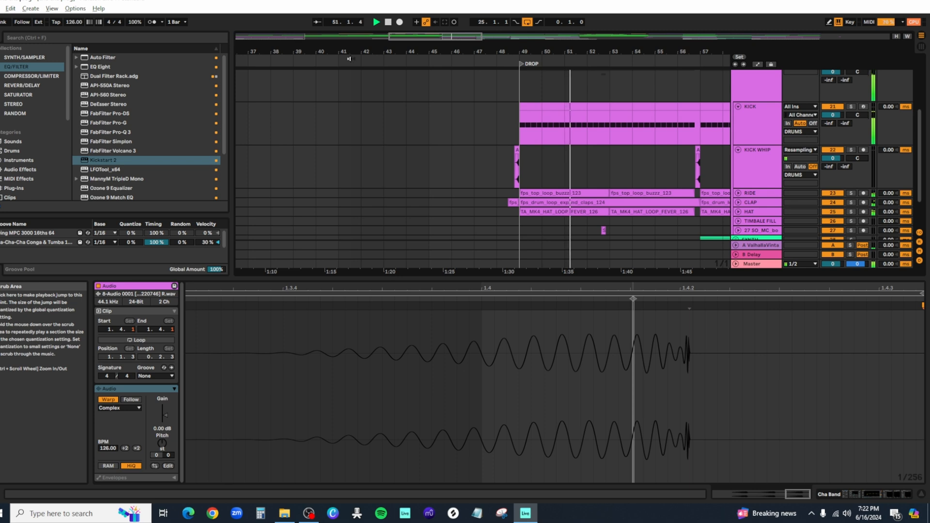
{"action": "left_click", "coordinate": [389, 22]}
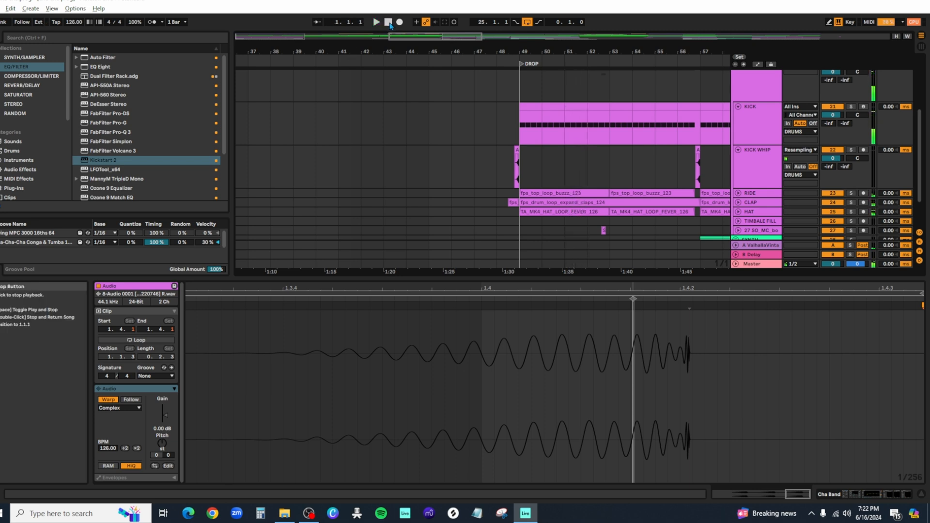